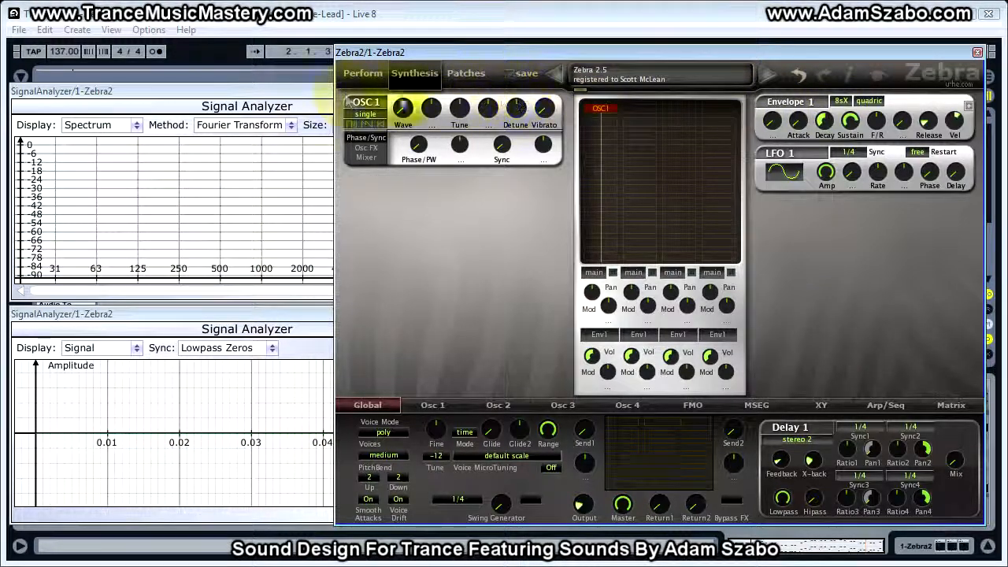
Step: Set oscillator 1 to quad voicing and its detune to 5.00
{"action": "left_click", "coordinate": [366, 115]}
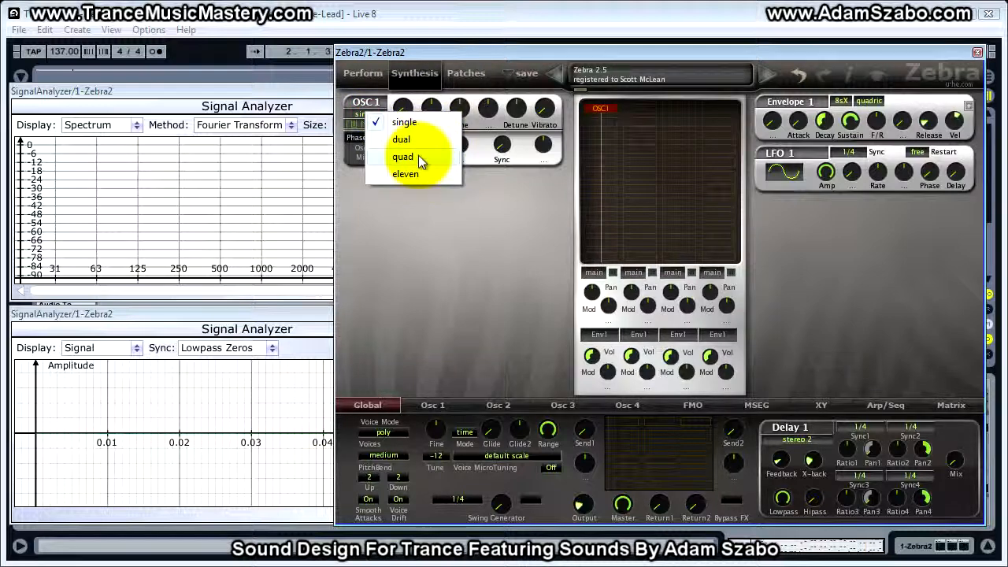
{"action": "left_click", "coordinate": [418, 156]}
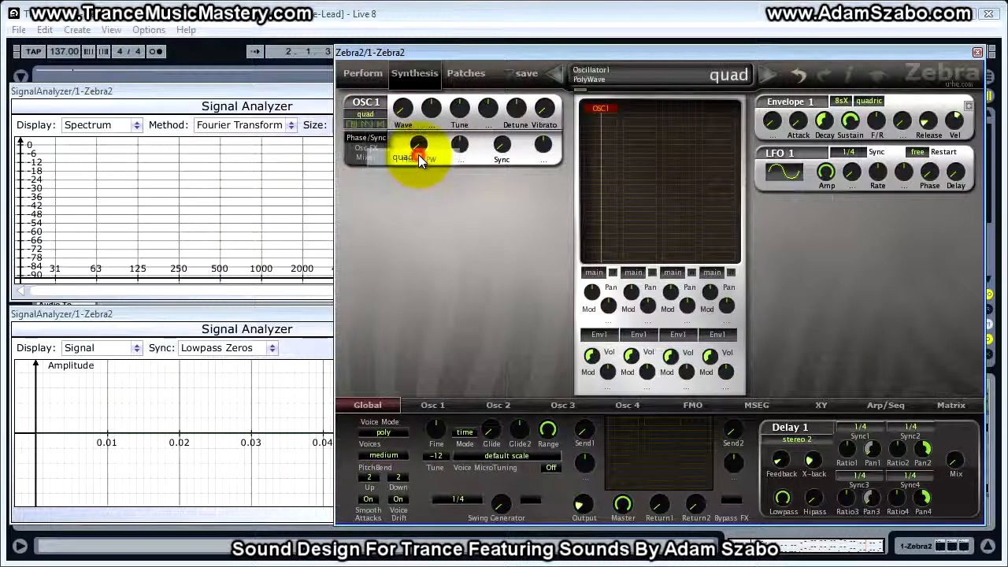
{"action": "left_click", "coordinate": [516, 111]}
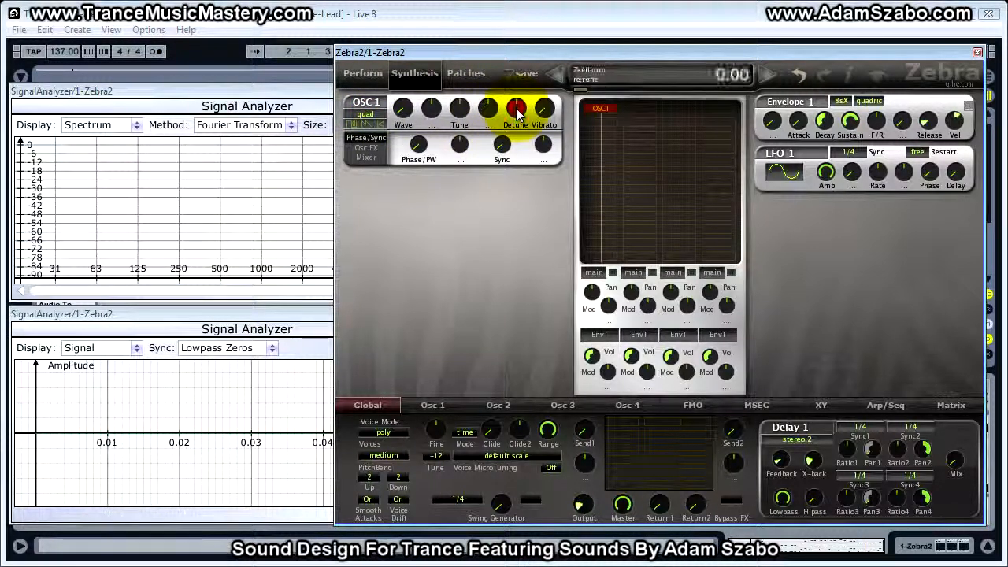
{"action": "scroll", "coordinate": [517, 110], "scroll_direction": "up", "scroll_amount": 10}
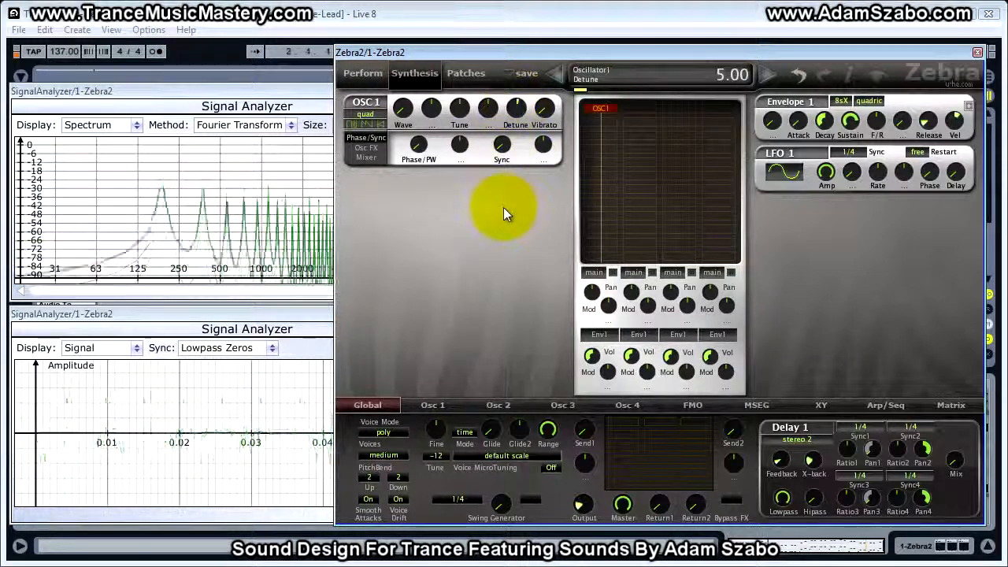
Step: Show oscillator 1's mixer controls and lower its volume to 70.00
{"action": "left_click", "coordinate": [370, 158]}
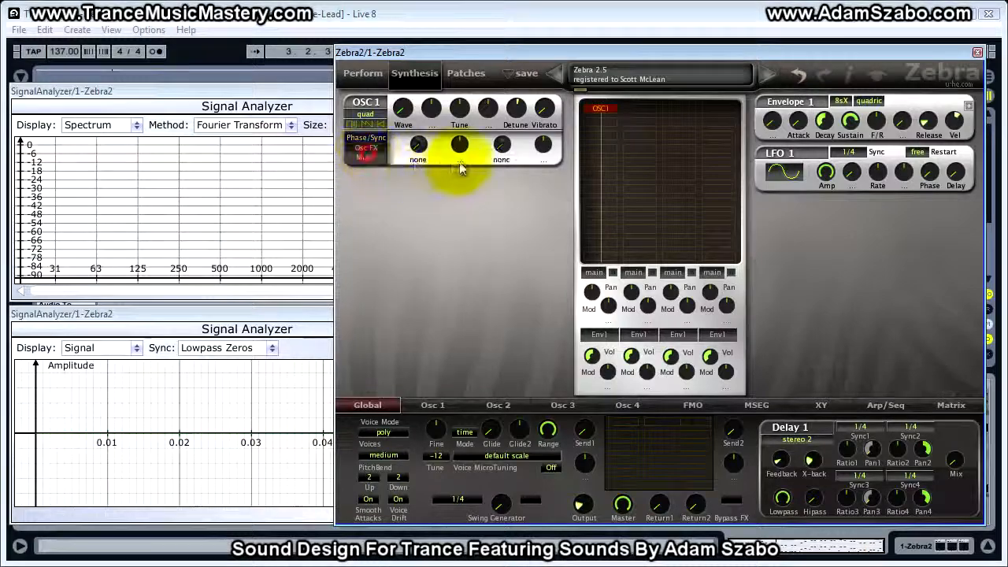
{"action": "left_click", "coordinate": [364, 149]}
{"action": "left_click", "coordinate": [365, 162]}
{"action": "scroll", "coordinate": [461, 147], "scroll_direction": "down", "scroll_amount": 3}
{"action": "scroll", "coordinate": [462, 146], "scroll_direction": "up", "scroll_amount": 2}
{"action": "scroll", "coordinate": [461, 158], "scroll_direction": "down", "scroll_amount": 5}
{"action": "scroll", "coordinate": [461, 160], "scroll_direction": "down", "scroll_amount": 1}
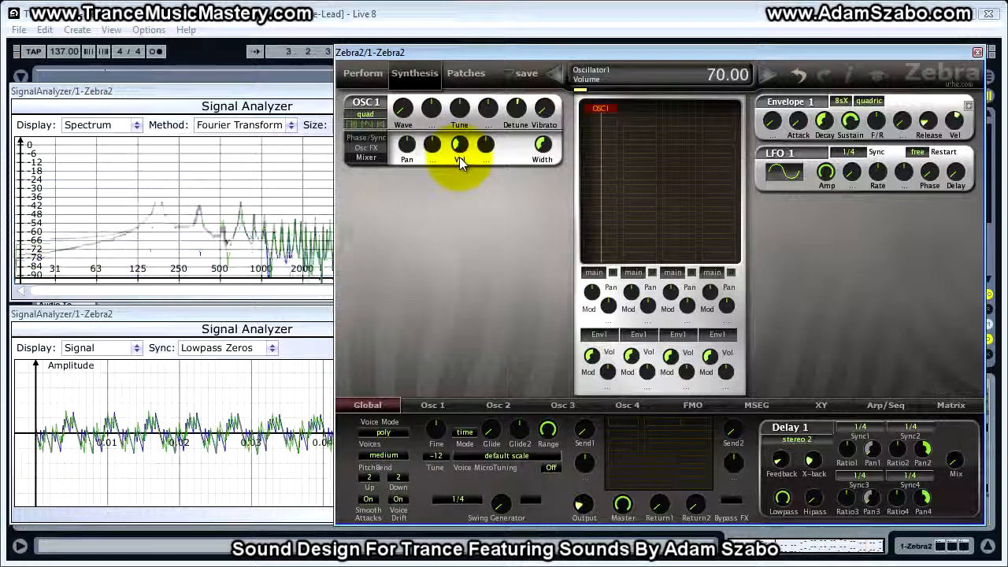
Step: Reshape Wave 1 of oscillator 1 from a saw into a square wave by moving its curve points
{"action": "left_click", "coordinate": [433, 405]}
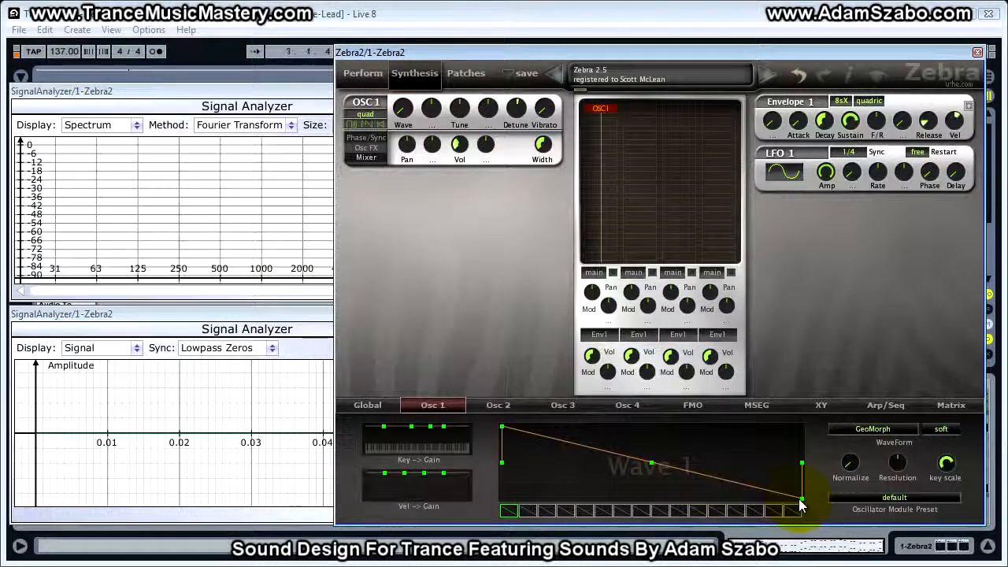
{"action": "left_click_drag", "start_coordinate": [800, 504], "coordinate": [651, 512]}
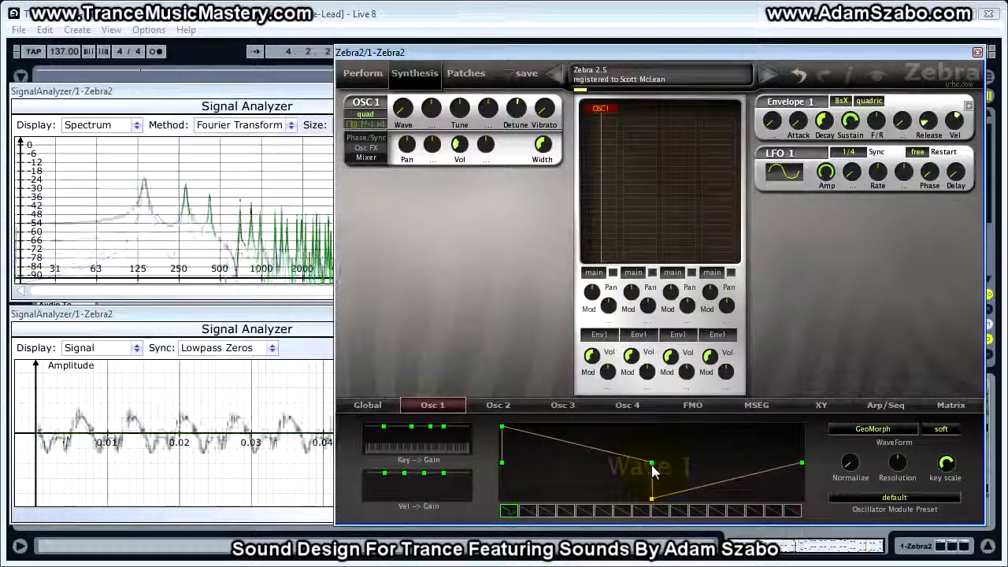
{"action": "left_click_drag", "start_coordinate": [652, 464], "coordinate": [653, 455]}
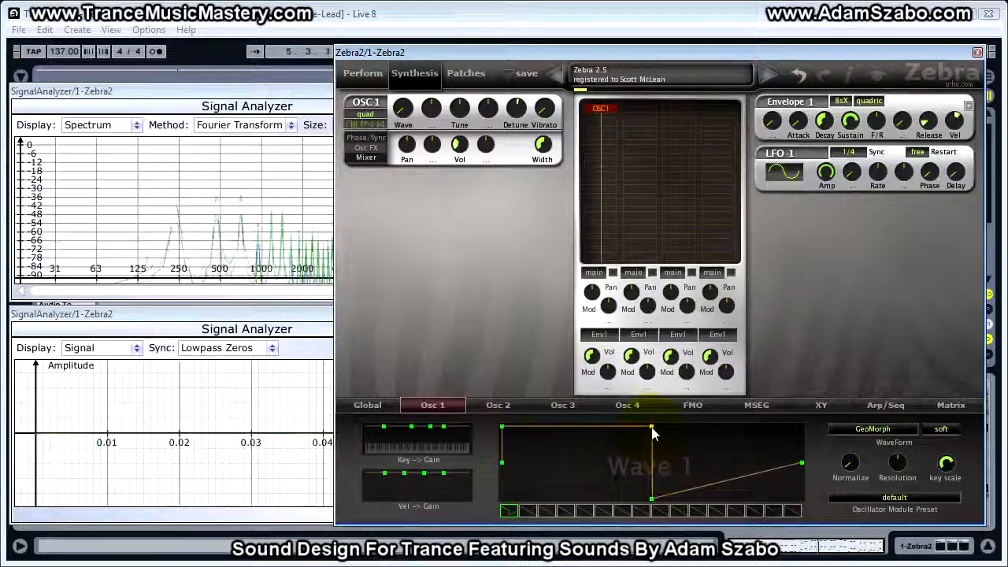
{"action": "left_click_drag", "start_coordinate": [800, 465], "coordinate": [822, 512]}
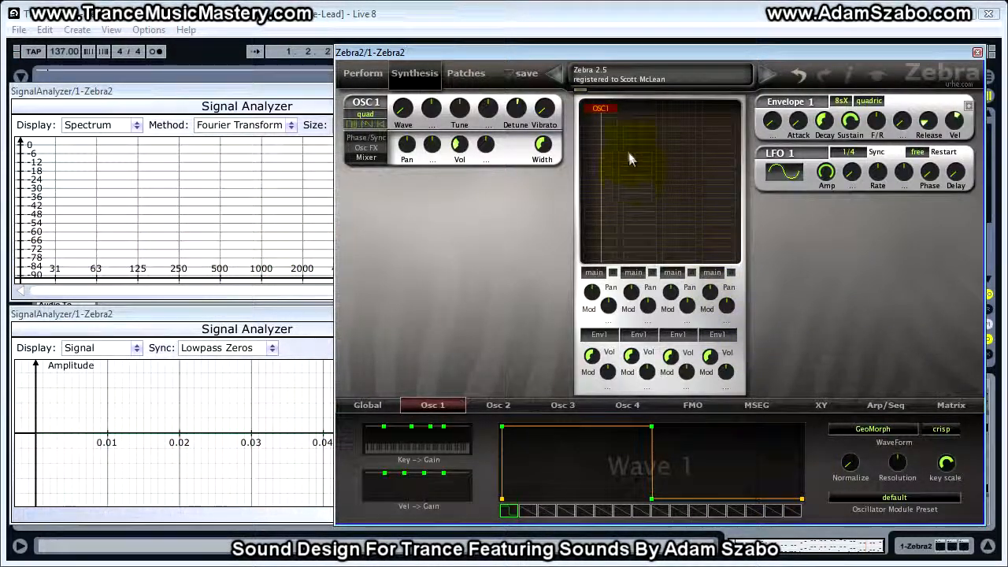
Step: Add oscillator 2 below OSC1 in the module grid and reshape its Wave 1 into a square wave
{"action": "left_click", "coordinate": [611, 119]}
{"action": "left_click", "coordinate": [613, 124]}
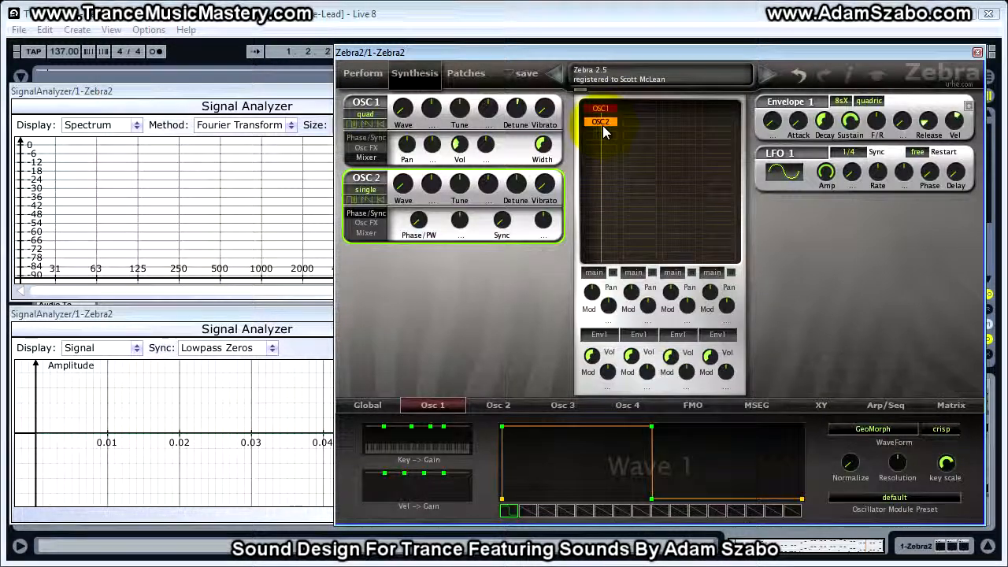
{"action": "left_click", "coordinate": [498, 405]}
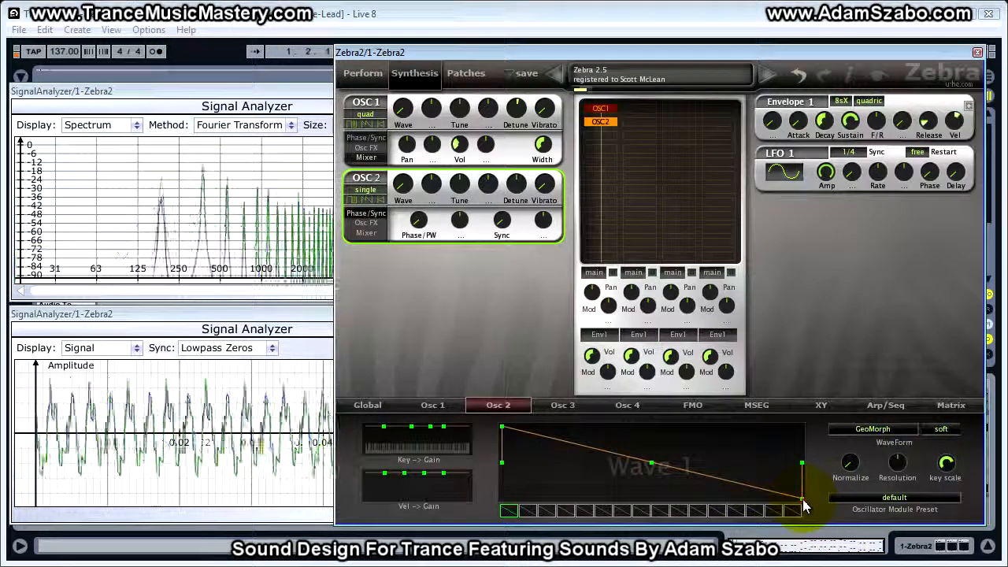
{"action": "left_click_drag", "start_coordinate": [801, 500], "coordinate": [655, 508]}
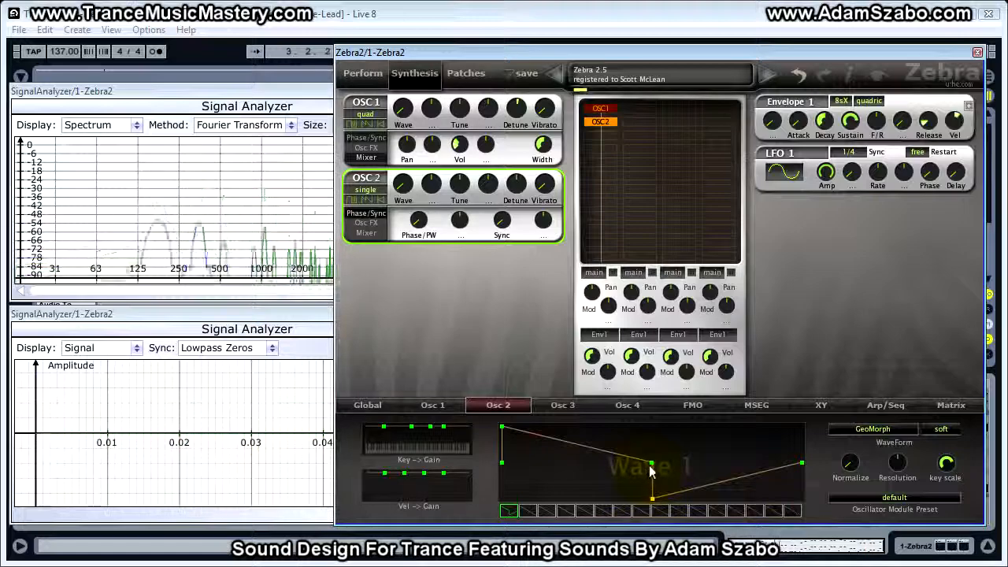
{"action": "left_click_drag", "start_coordinate": [653, 468], "coordinate": [652, 427]}
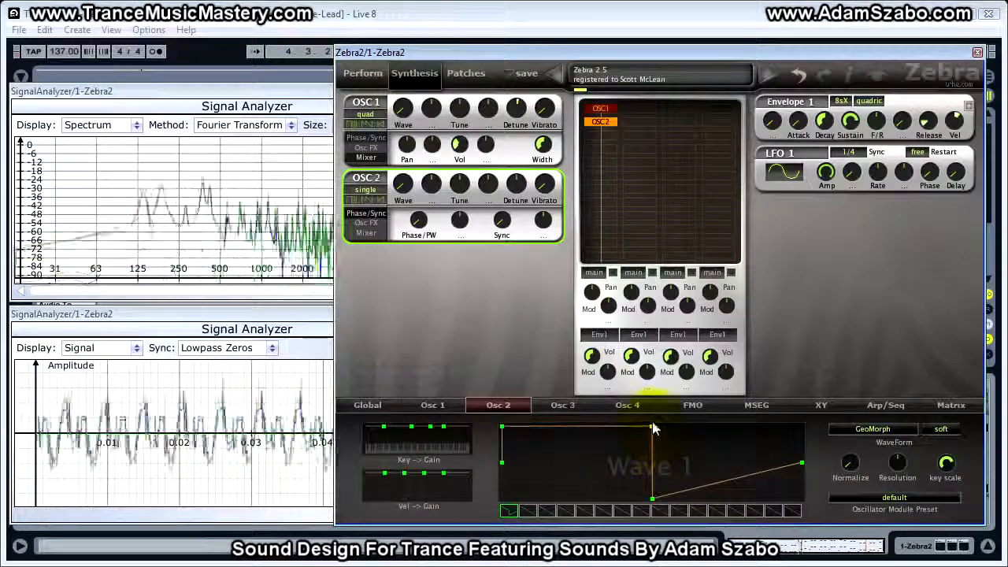
{"action": "left_click_drag", "start_coordinate": [802, 463], "coordinate": [815, 513]}
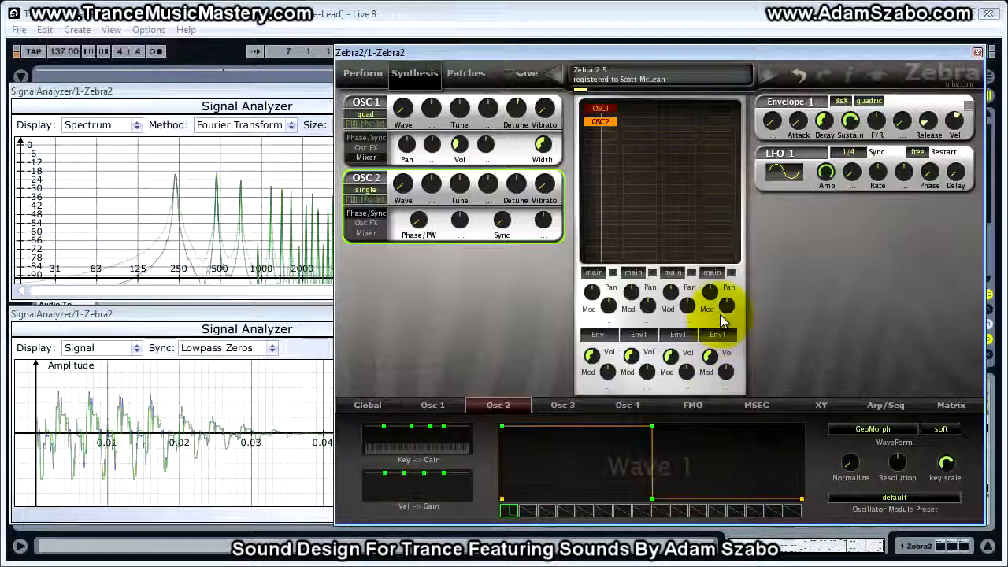
Step: Set oscillator 2 to quad voicing and raise its detune slightly
{"action": "left_click", "coordinate": [367, 189]}
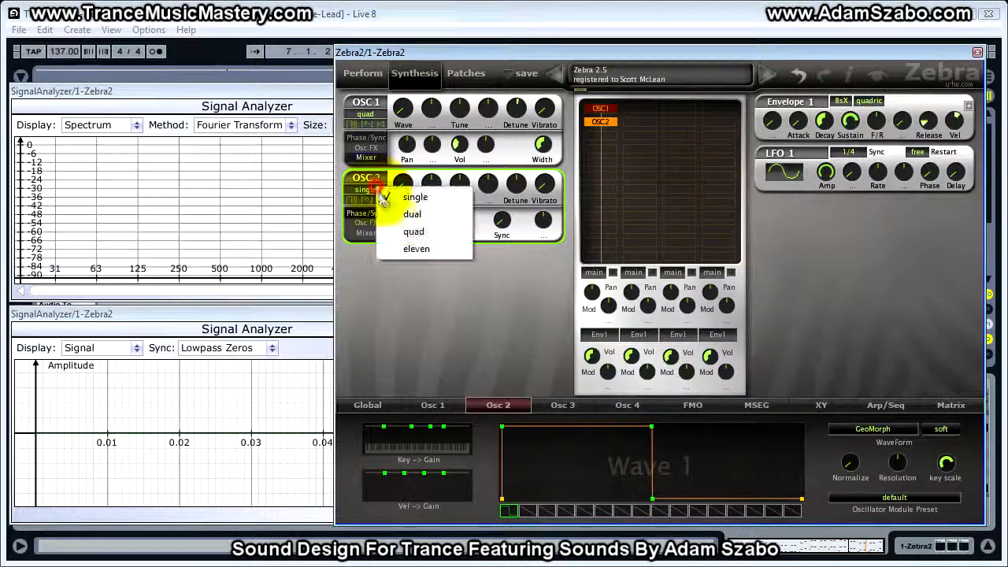
{"action": "left_click", "coordinate": [416, 230]}
{"action": "mouse_move", "coordinate": [517, 189]}
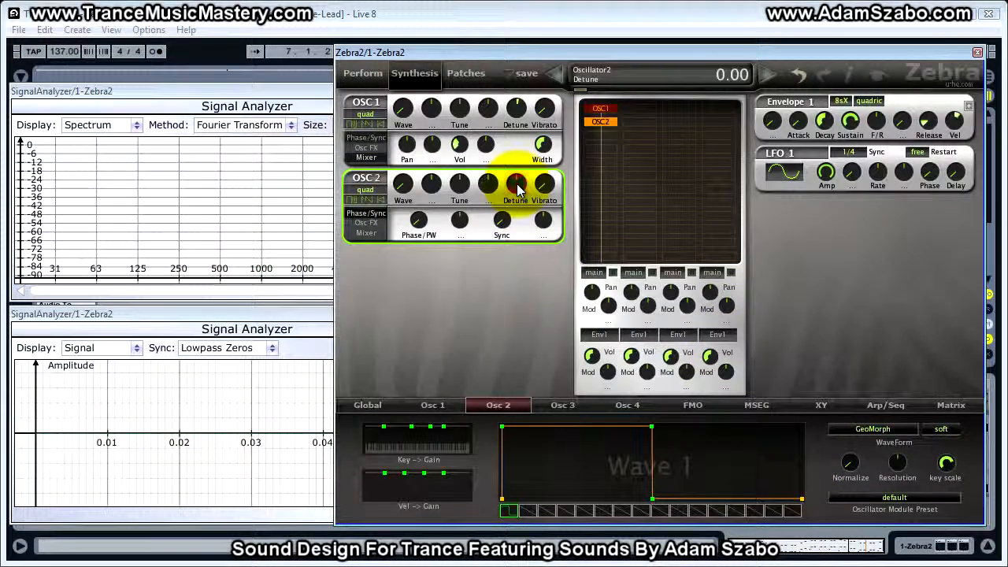
{"action": "left_click_drag", "start_coordinate": [517, 189], "coordinate": [517, 185]}
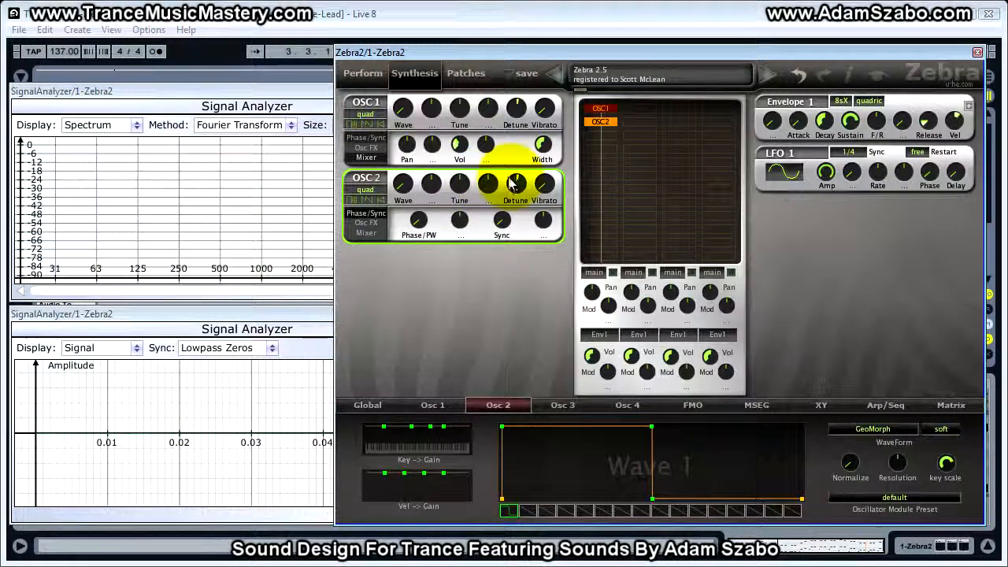
Step: Tune oscillator 2 upward and adjust its volume in its mixer controls
{"action": "left_click", "coordinate": [460, 186]}
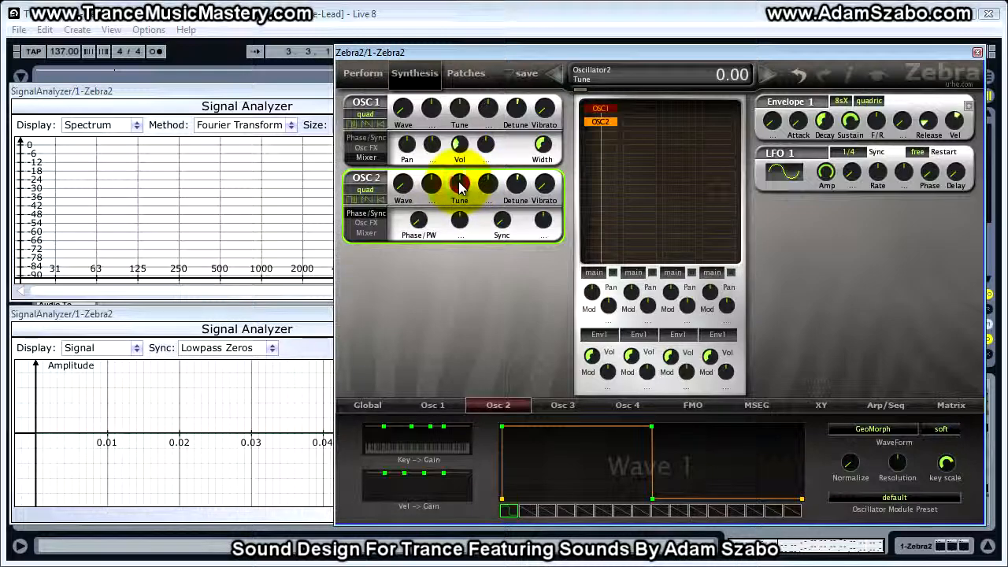
{"action": "scroll", "coordinate": [460, 186], "scroll_direction": "up", "scroll_amount": 3}
{"action": "left_click_drag", "start_coordinate": [460, 180], "coordinate": [461, 174]}
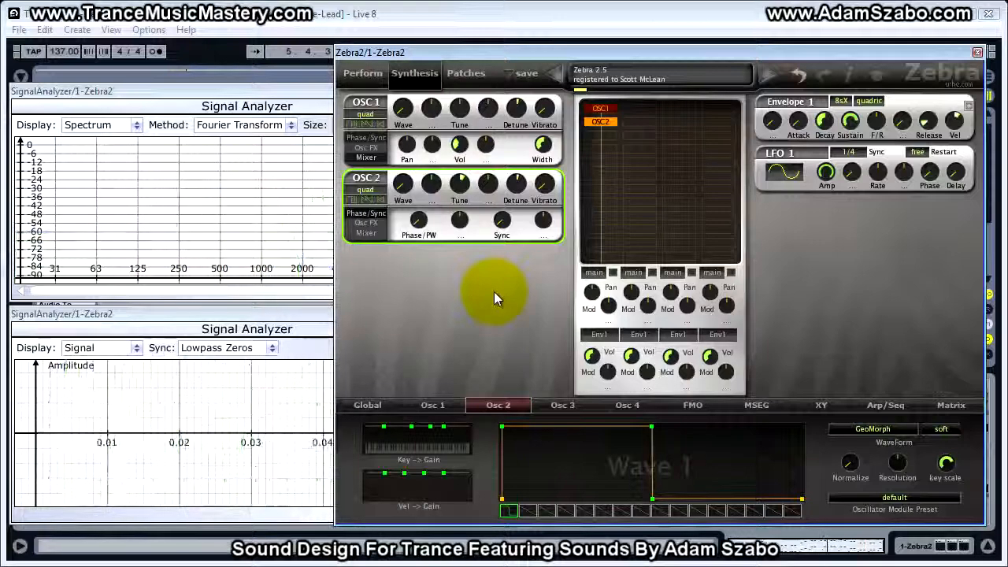
{"action": "left_click", "coordinate": [366, 233]}
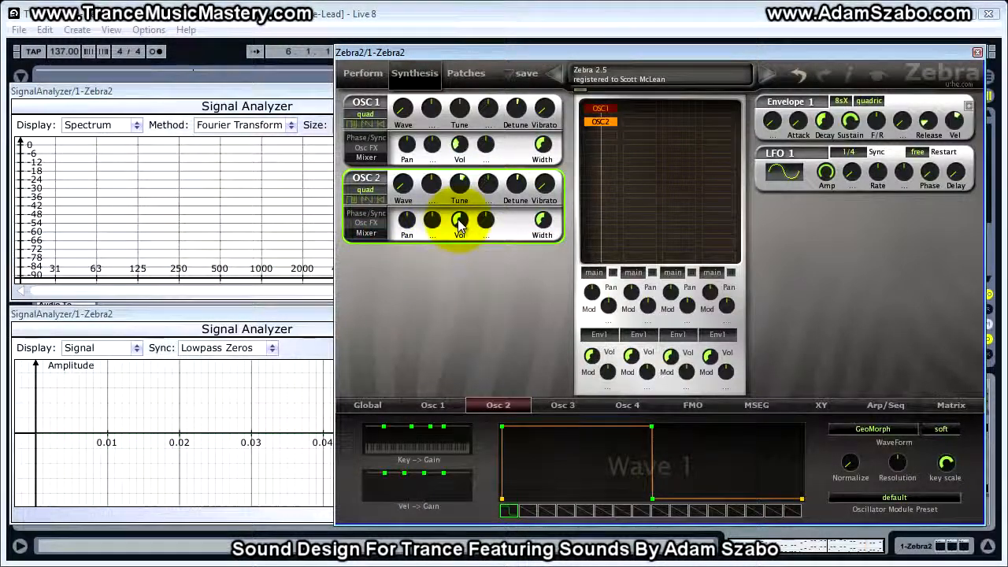
{"action": "mouse_move", "coordinate": [461, 225]}
{"action": "scroll", "coordinate": [460, 224], "scroll_direction": "up", "scroll_amount": 5}
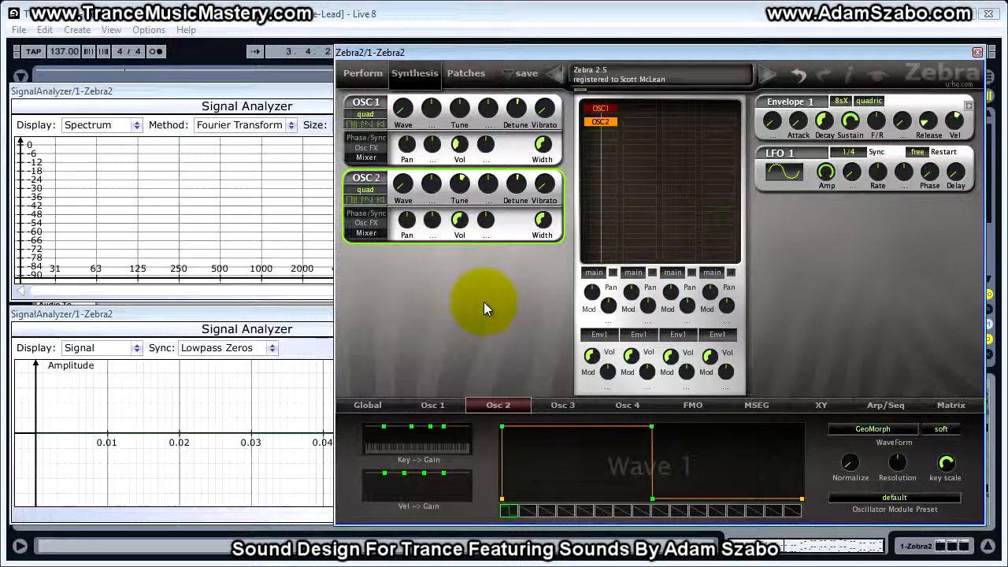
Step: Add oscillator 3 below OSC2 in the module grid and copy oscillator 2's waveset into it
{"action": "left_click", "coordinate": [594, 133]}
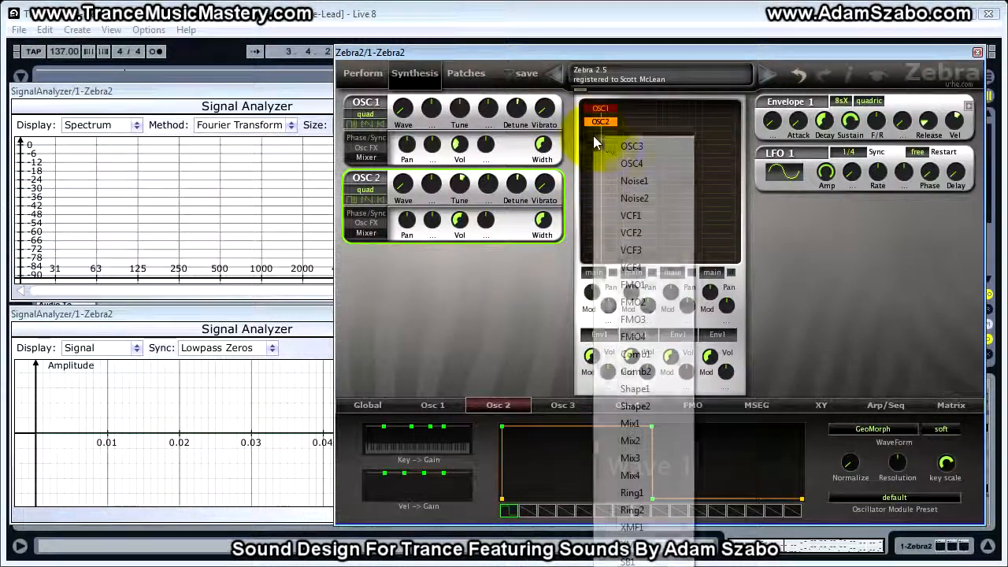
{"action": "left_click", "coordinate": [614, 146]}
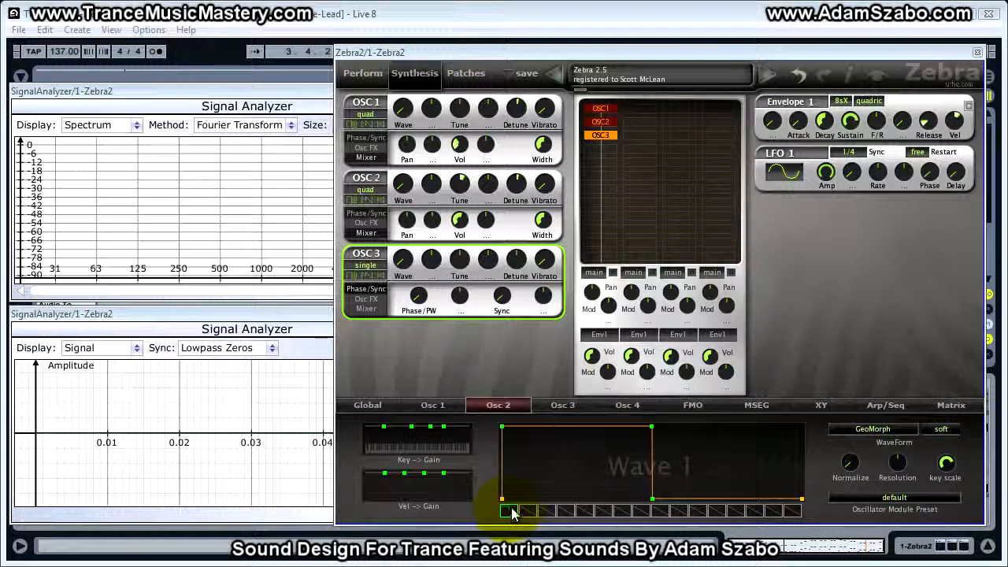
{"action": "right_click", "coordinate": [536, 471]}
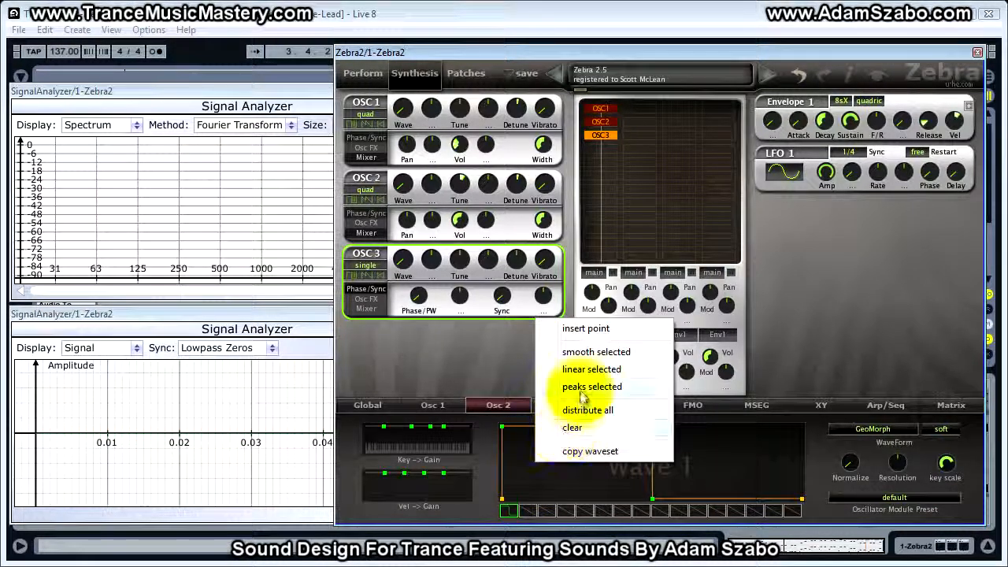
{"action": "left_click", "coordinate": [622, 451]}
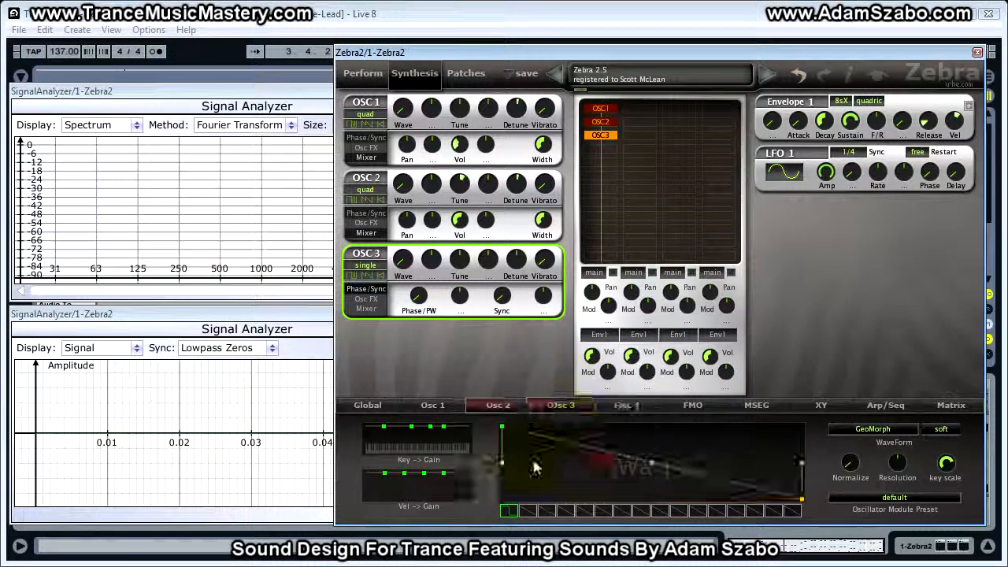
{"action": "right_click", "coordinate": [547, 464]}
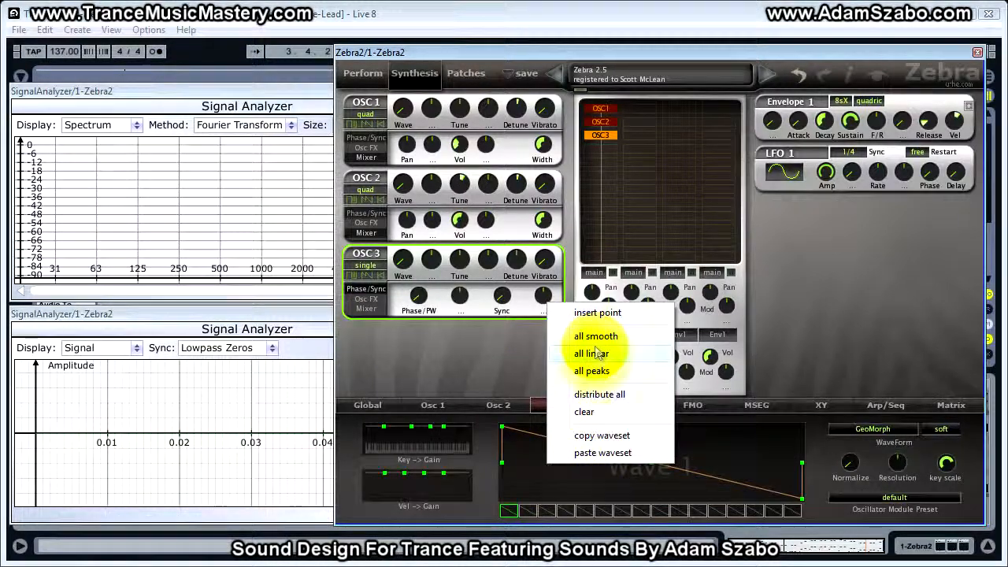
{"action": "left_click", "coordinate": [603, 453]}
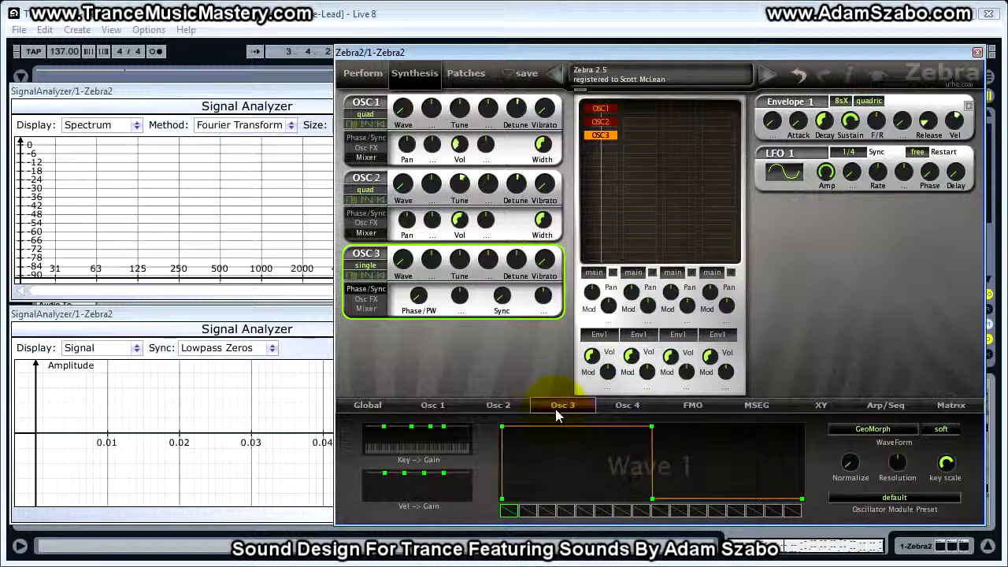
Step: Set oscillator 3 to quad voicing and its tune to -12.00
{"action": "left_click", "coordinate": [366, 266]}
{"action": "left_click", "coordinate": [407, 307]}
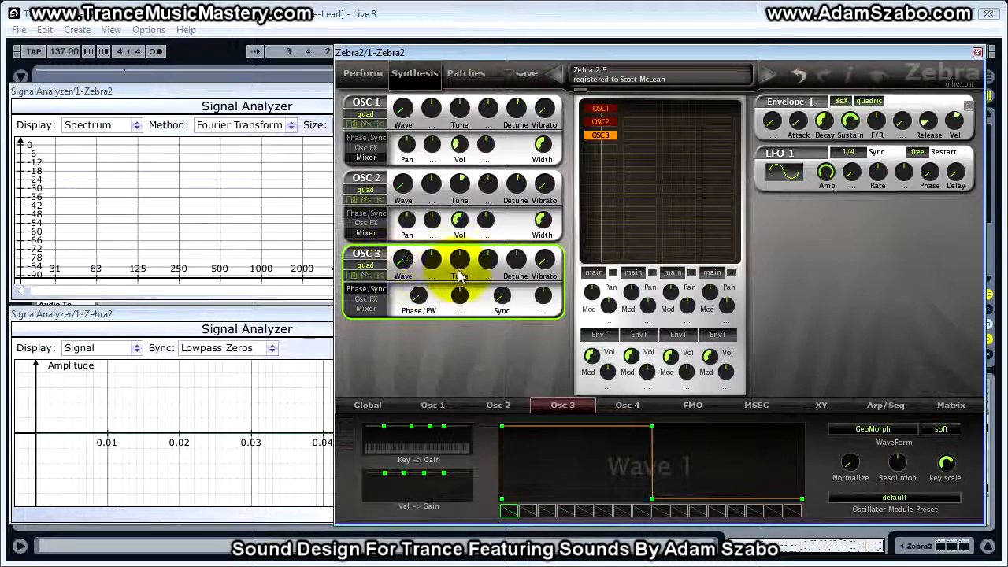
{"action": "left_click", "coordinate": [459, 262]}
{"action": "left_click_drag", "start_coordinate": [459, 263], "coordinate": [459, 285]}
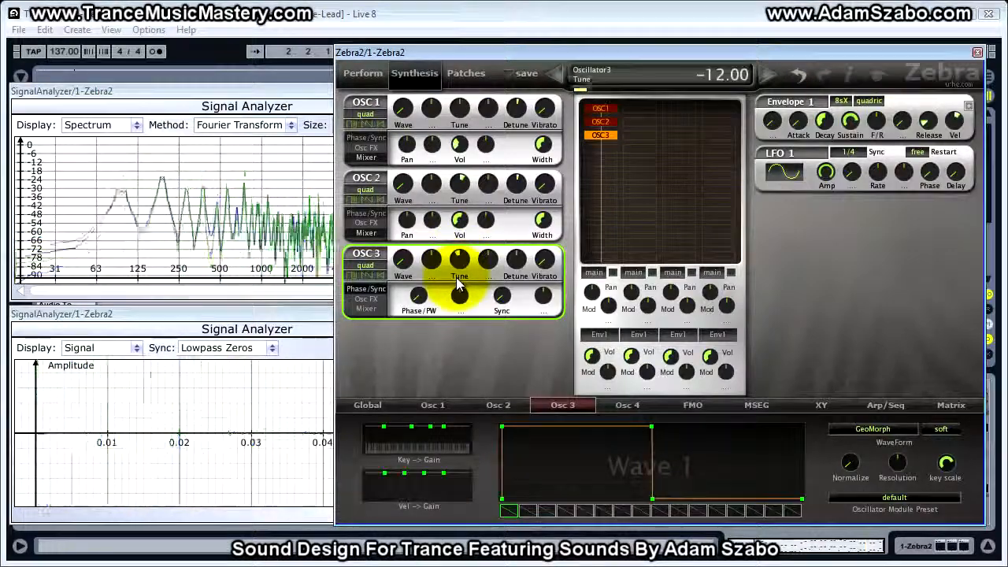
Step: Set oscillator 3's detune to 5.00 while listening to the track's playback
{"action": "left_click", "coordinate": [517, 263]}
{"action": "key", "text": "space"}
{"action": "left_click_drag", "start_coordinate": [519, 261], "coordinate": [518, 256]}
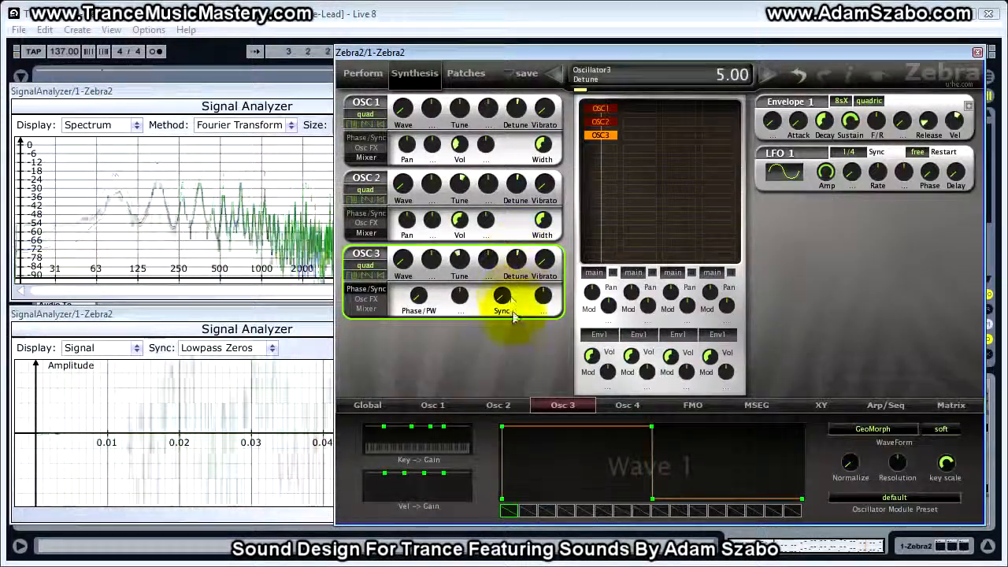
{"action": "key", "text": "space"}
Step: Show oscillator 3's mixer controls, drop its volume to 0.00 and raise it slightly to a low level
{"action": "left_click", "coordinate": [366, 308]}
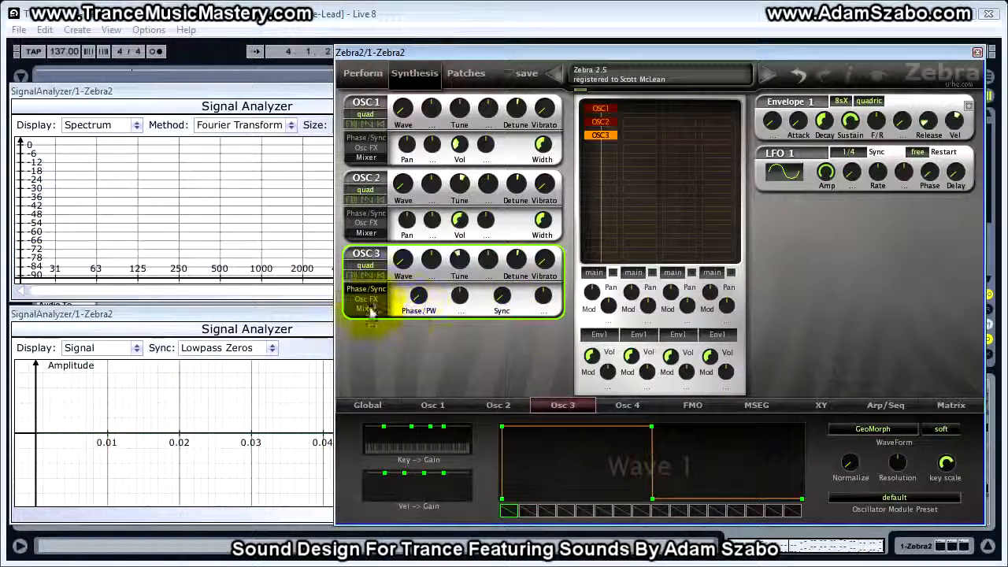
{"action": "left_click_drag", "start_coordinate": [460, 296], "coordinate": [465, 398]}
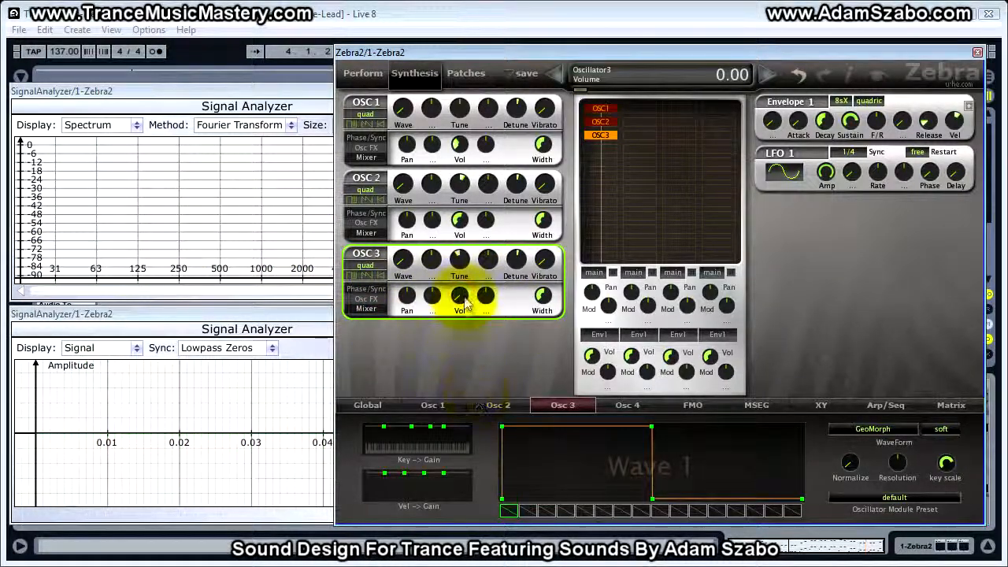
{"action": "left_click_drag", "start_coordinate": [464, 297], "coordinate": [467, 309]}
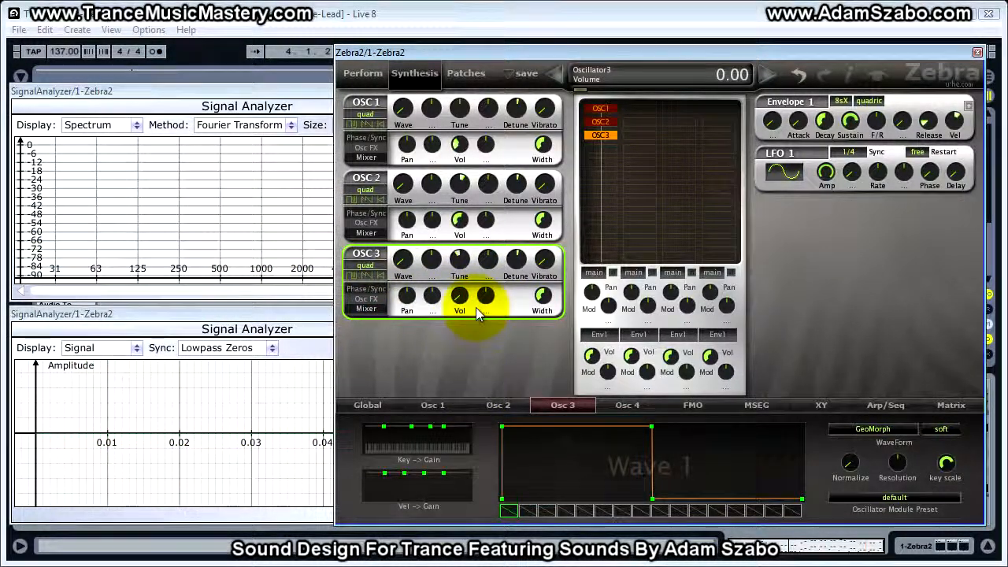
{"action": "mouse_move", "coordinate": [463, 300]}
{"action": "left_click_drag", "start_coordinate": [463, 300], "coordinate": [463, 293]}
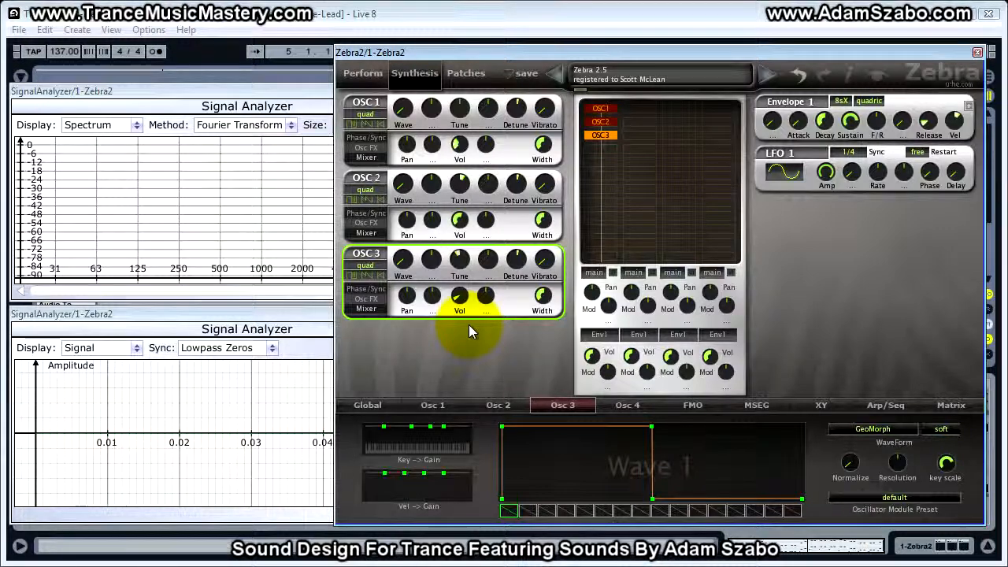
Step: Switch oscillator 3's waveform rendering to crisp and add oscillator 4 below OSC3 in the module grid
{"action": "left_click", "coordinate": [938, 439]}
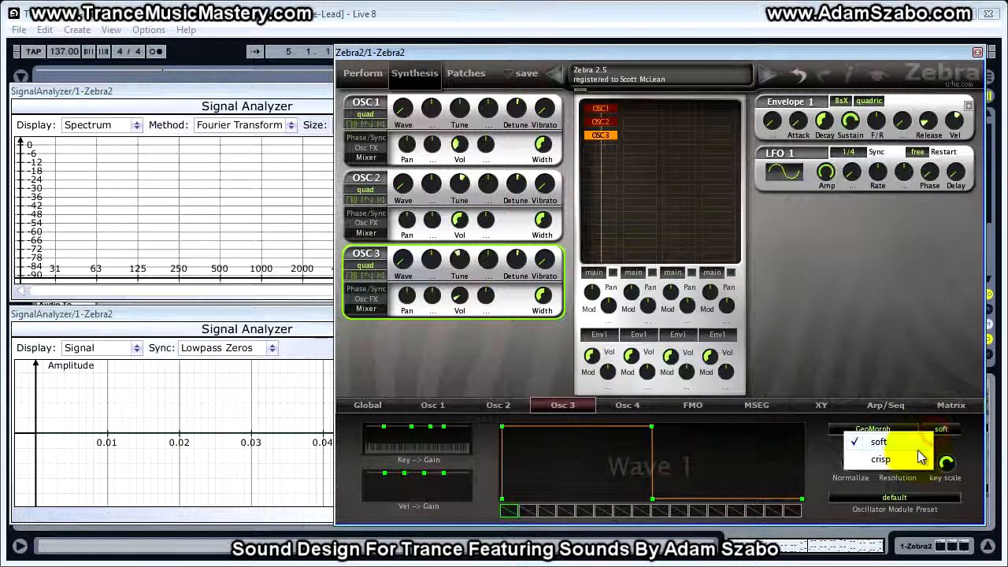
{"action": "left_click", "coordinate": [918, 456]}
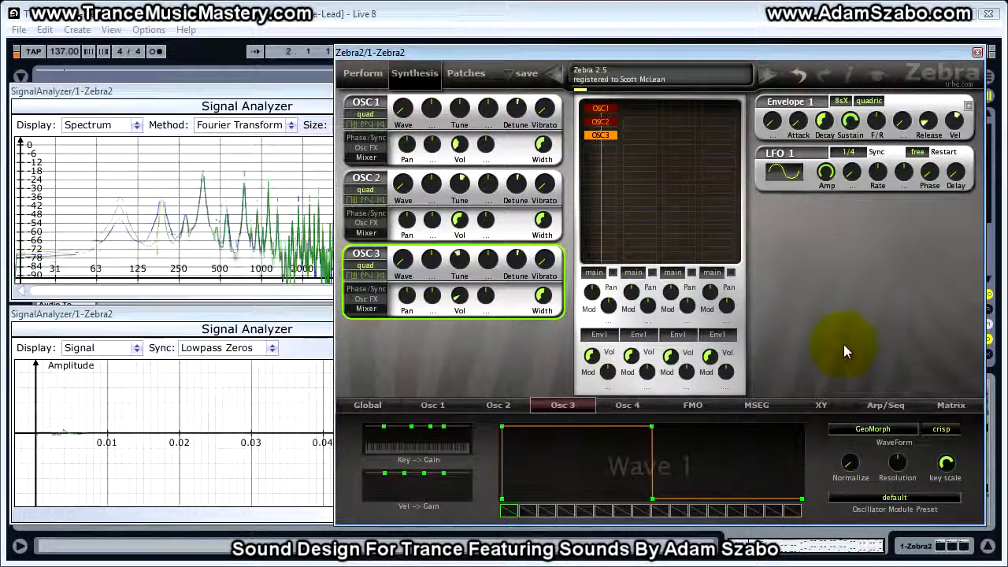
{"action": "left_click", "coordinate": [611, 148]}
{"action": "left_click", "coordinate": [625, 160]}
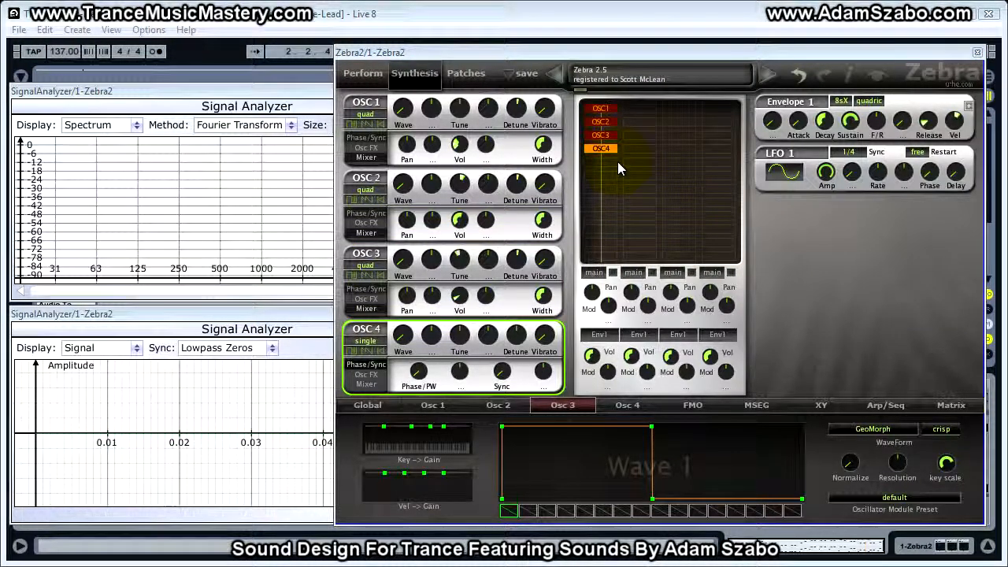
Step: Copy oscillator 3's waveset into oscillator 4 and raise oscillator 4's tune above oscillator 2's
{"action": "right_click", "coordinate": [548, 482]}
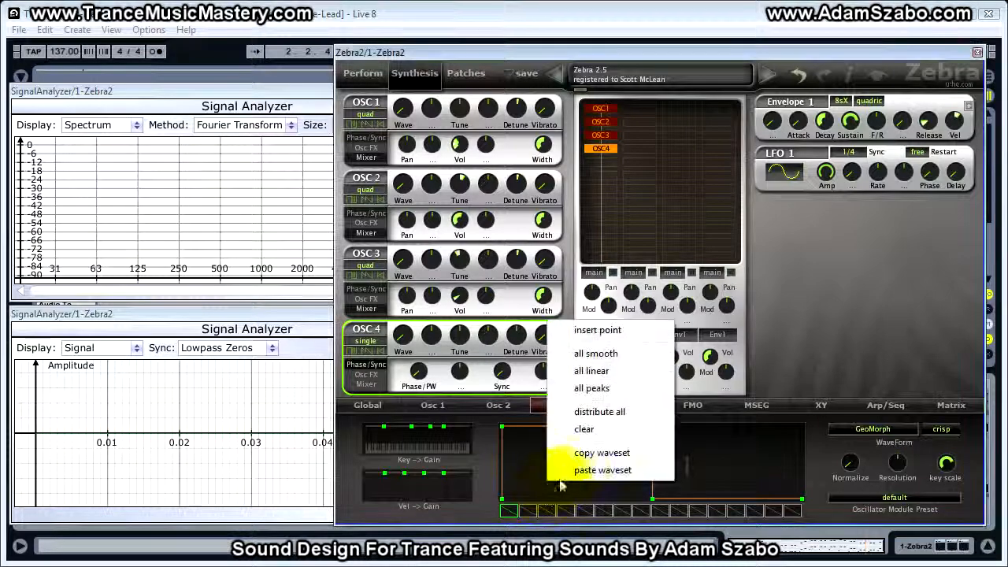
{"action": "left_click", "coordinate": [596, 453]}
{"action": "left_click", "coordinate": [628, 406]}
{"action": "right_click", "coordinate": [561, 472]}
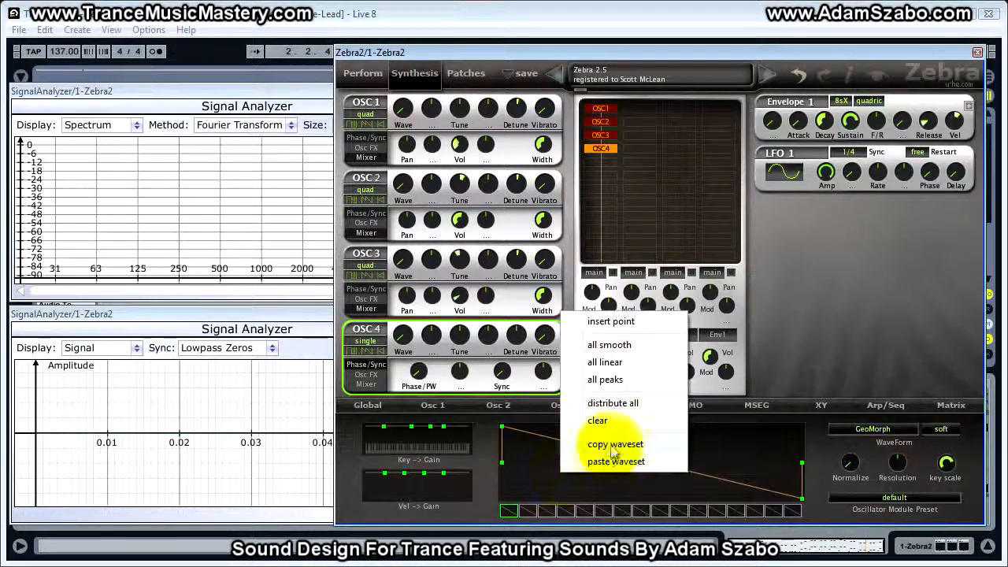
{"action": "left_click", "coordinate": [615, 444]}
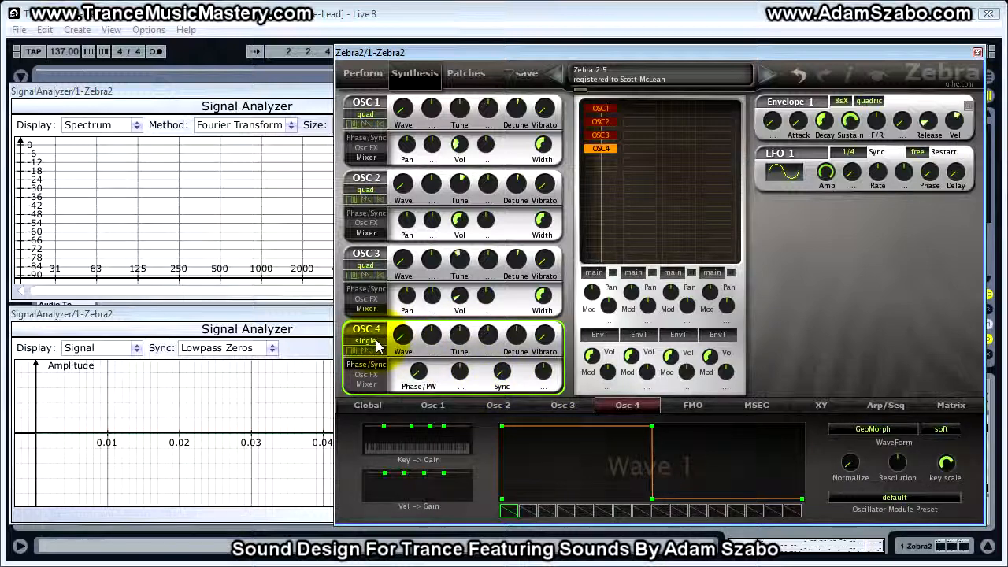
{"action": "left_click", "coordinate": [463, 347]}
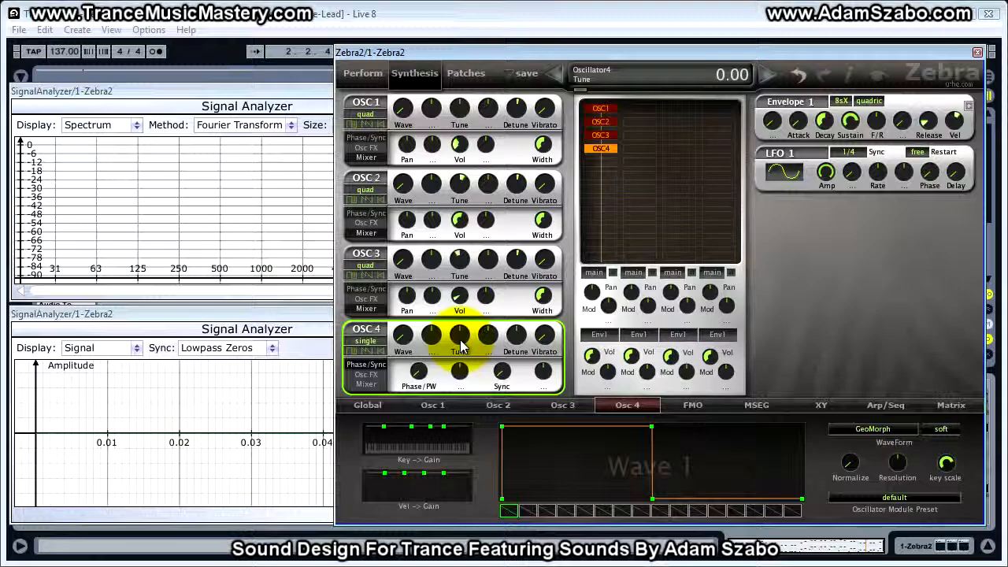
{"action": "left_click_drag", "start_coordinate": [463, 347], "coordinate": [460, 307]}
Step: Show oscillator 4's mixer controls, lower its volume during playback and switch its waveform rendering to crisp
{"action": "left_click", "coordinate": [367, 384]}
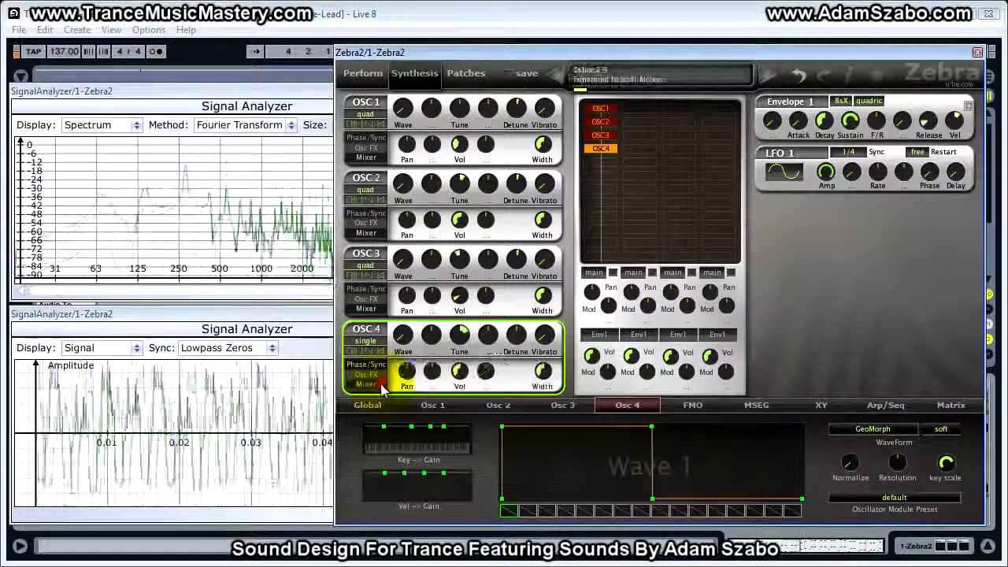
{"action": "left_click_drag", "start_coordinate": [474, 386], "coordinate": [464, 379]}
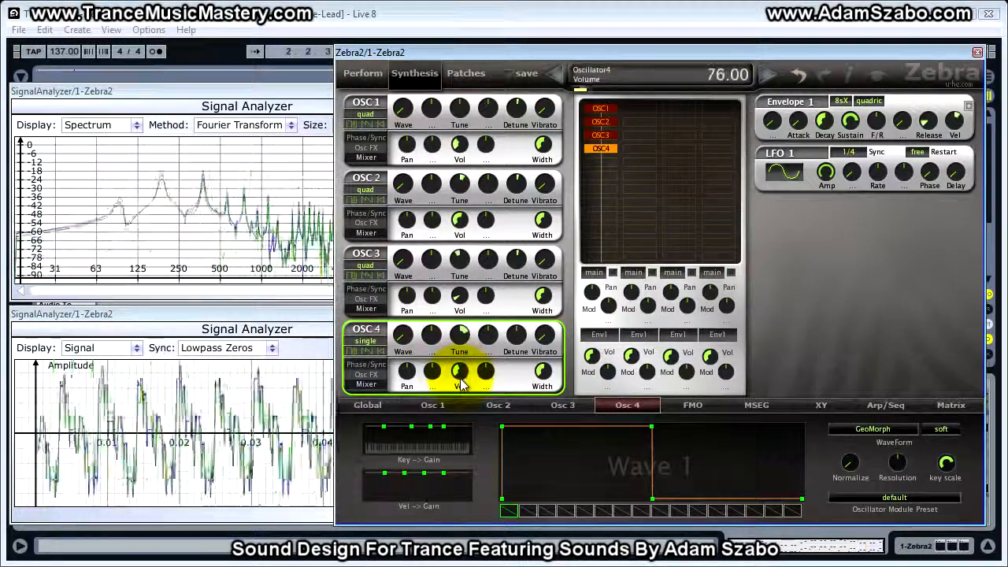
{"action": "left_click_drag", "start_coordinate": [462, 383], "coordinate": [463, 387]}
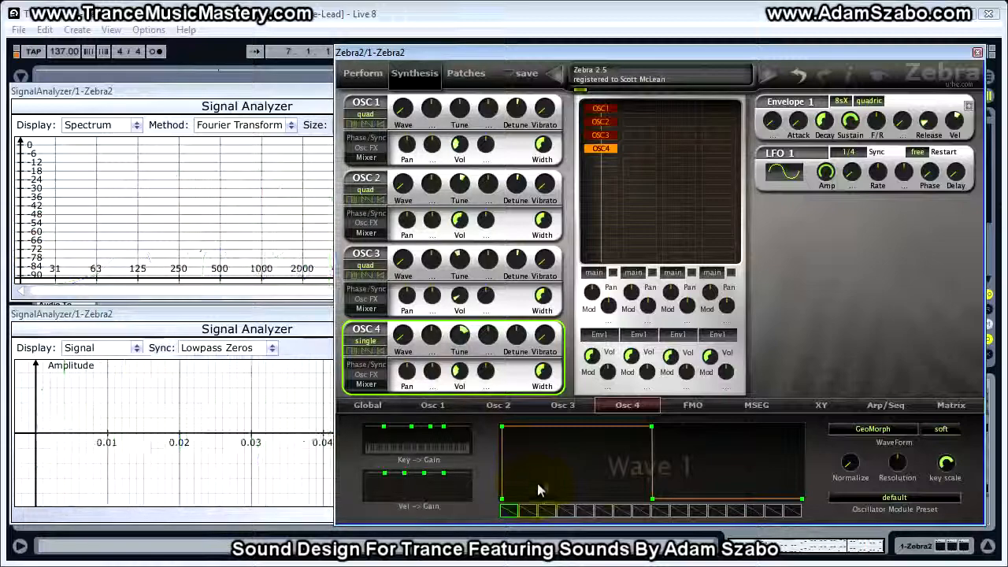
{"action": "left_click", "coordinate": [943, 430]}
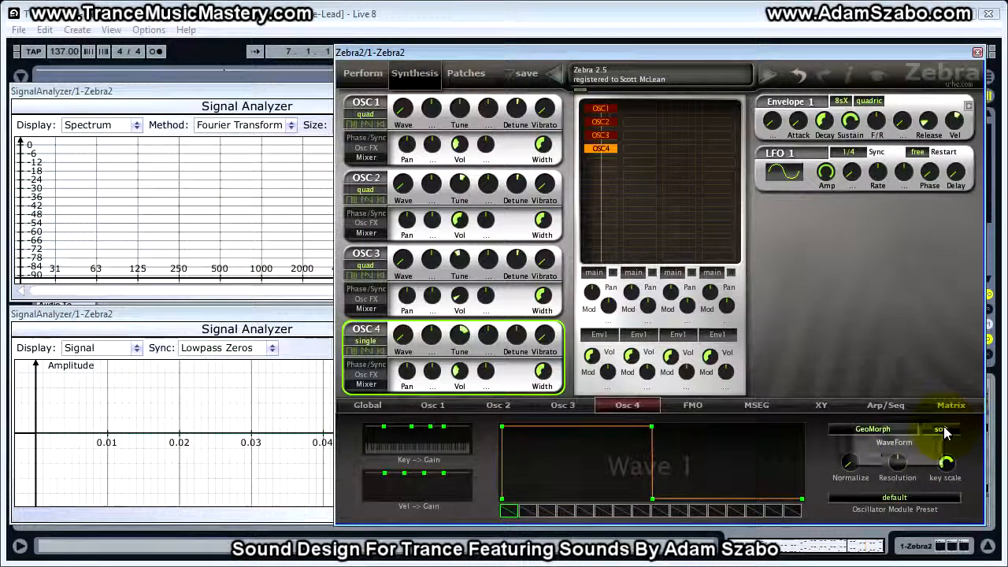
{"action": "left_click", "coordinate": [900, 453]}
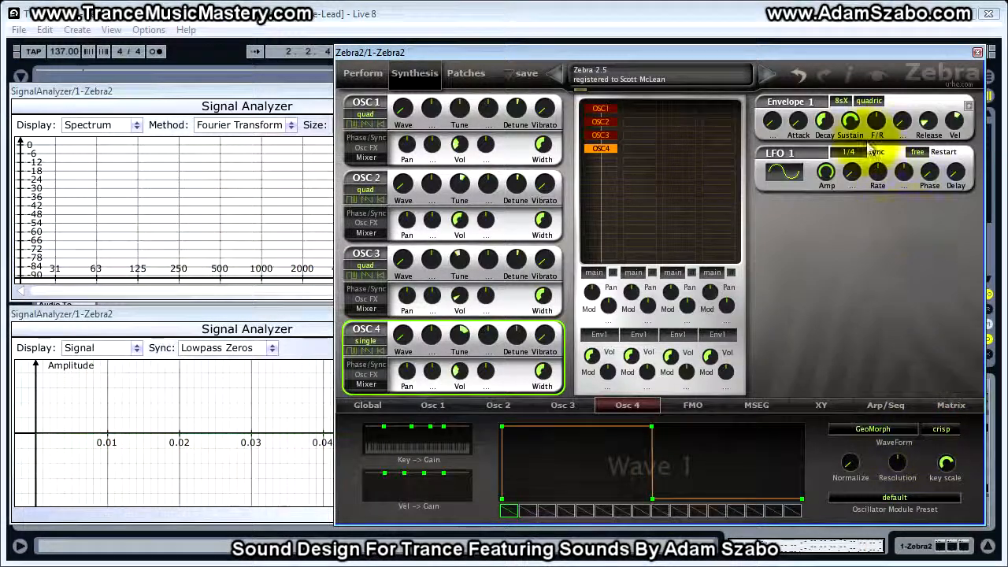
Step: Lower Envelope 1's sustain to 11.00 and its decay to 25.00 while listening to the track
{"action": "left_click", "coordinate": [802, 125]}
{"action": "left_click", "coordinate": [823, 125]}
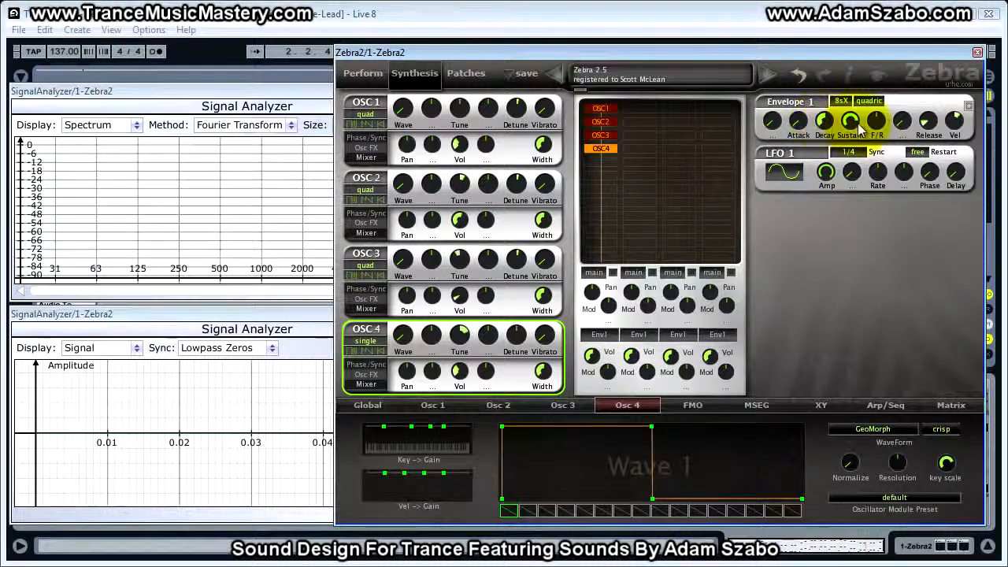
{"action": "left_click", "coordinate": [852, 122]}
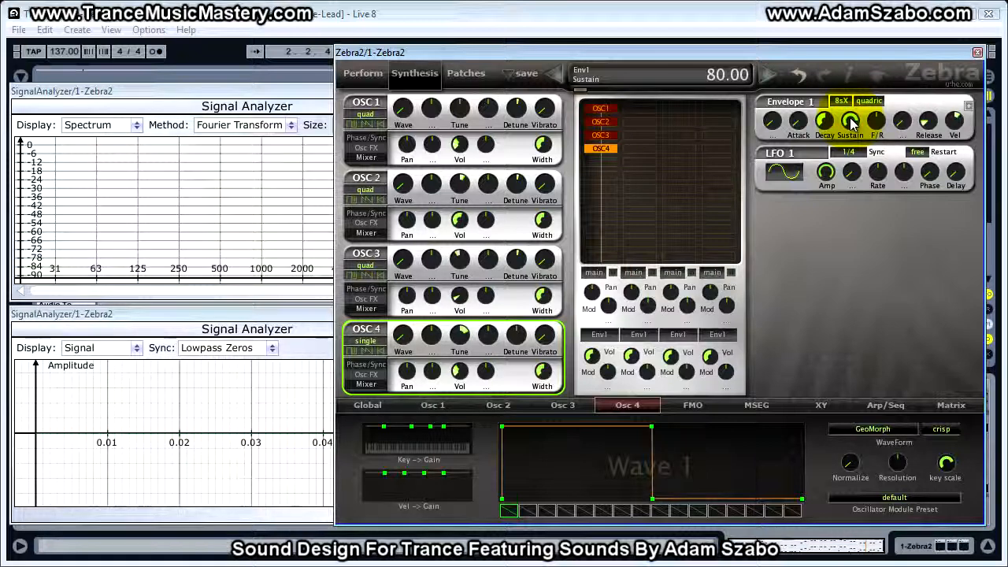
{"action": "left_click", "coordinate": [928, 120]}
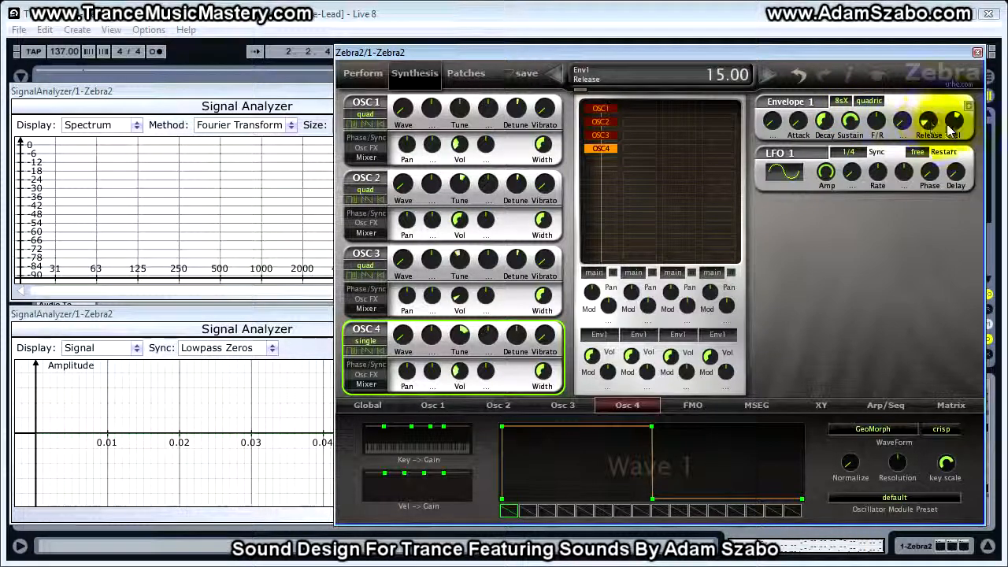
{"action": "left_click", "coordinate": [955, 120]}
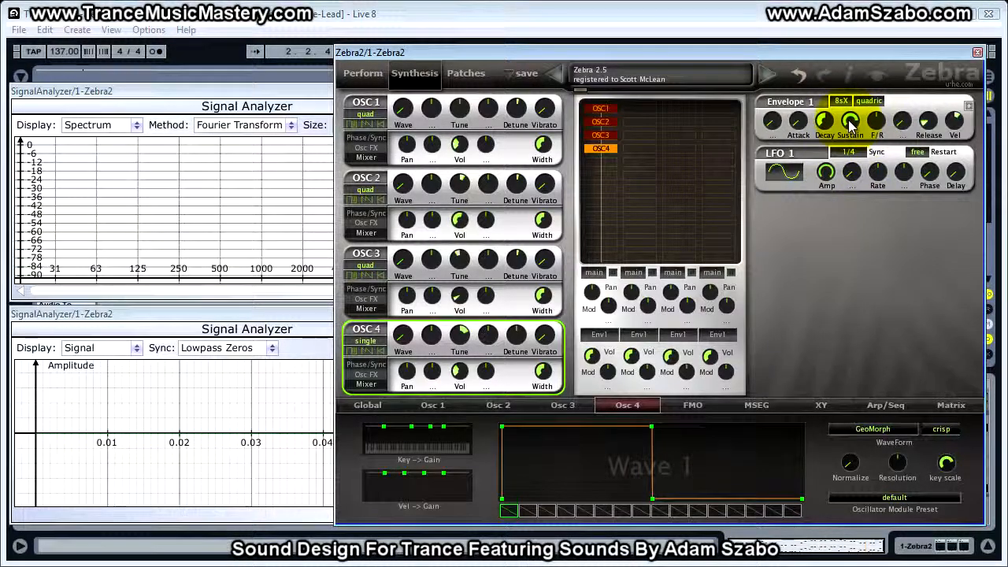
{"action": "left_click_drag", "start_coordinate": [850, 124], "coordinate": [851, 227]}
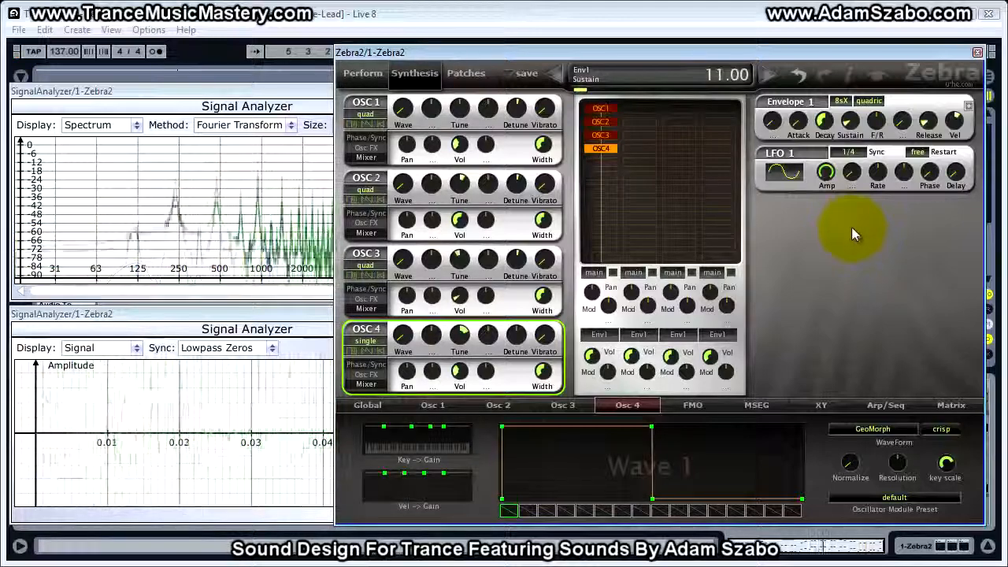
{"action": "mouse_move", "coordinate": [831, 124]}
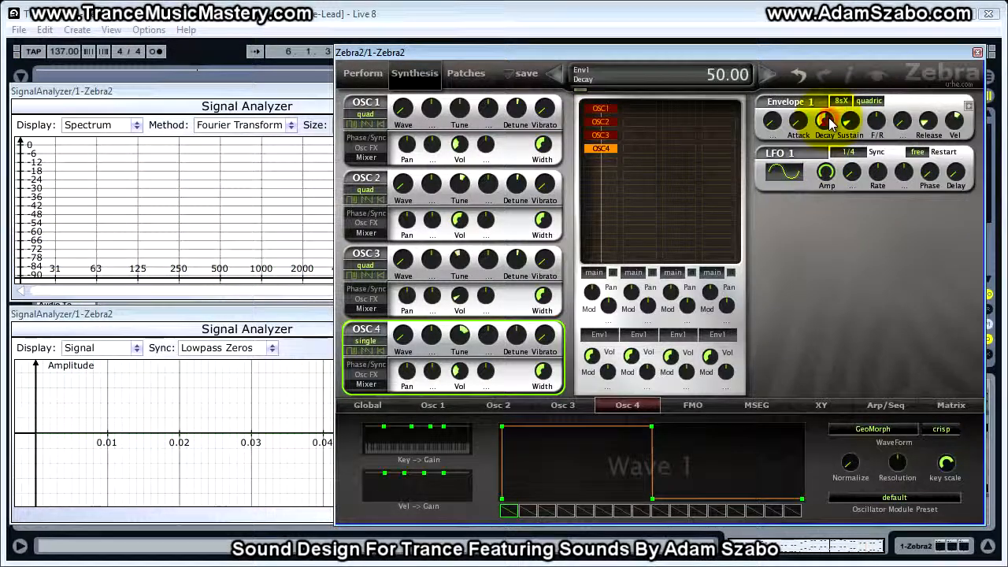
{"action": "left_click_drag", "start_coordinate": [831, 124], "coordinate": [835, 166]}
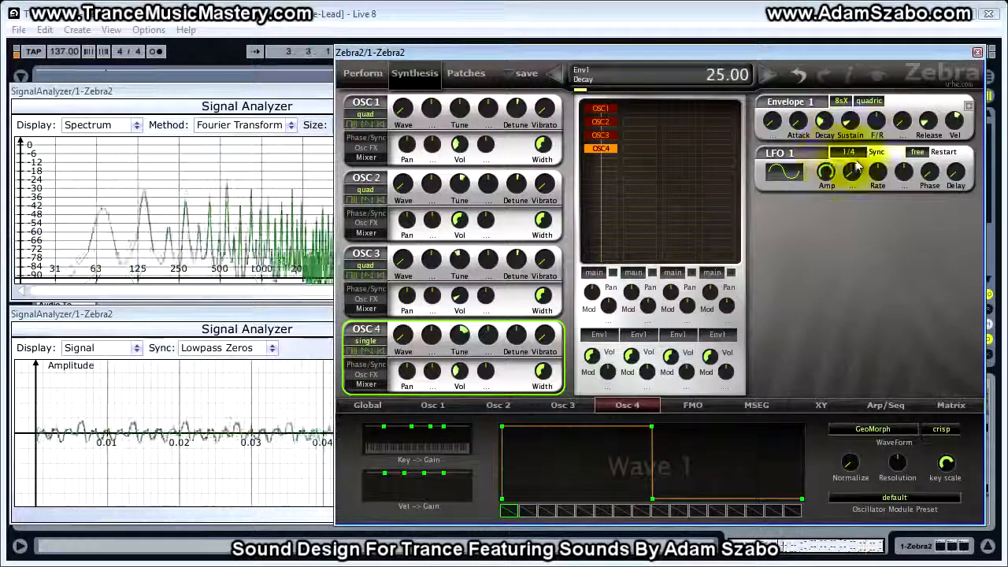
Step: Shorten Envelope 1's release to 5.50 during playback and reduce its velocity amount
{"action": "left_click", "coordinate": [928, 126]}
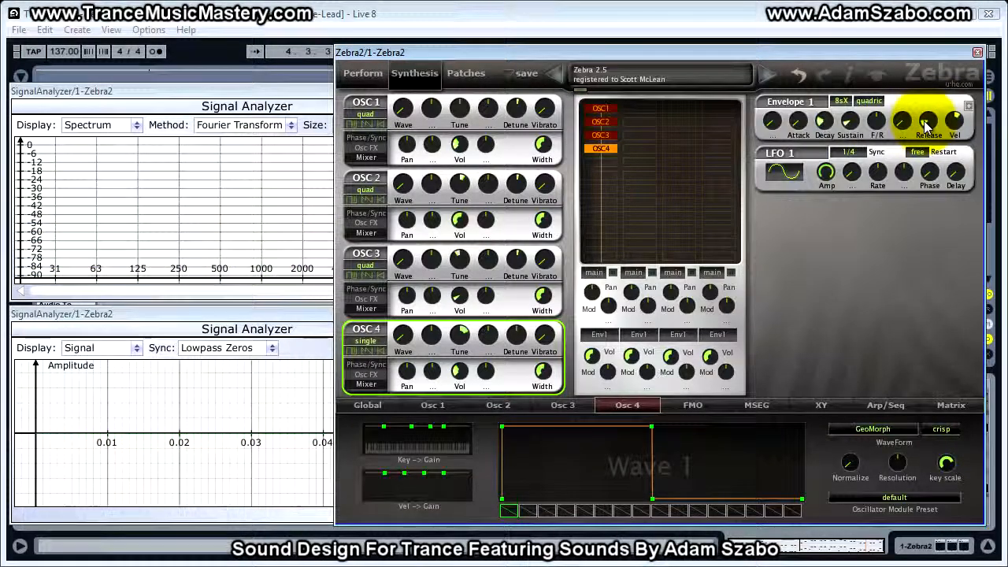
{"action": "key", "text": "space"}
{"action": "left_click_drag", "start_coordinate": [927, 126], "coordinate": [928, 137]}
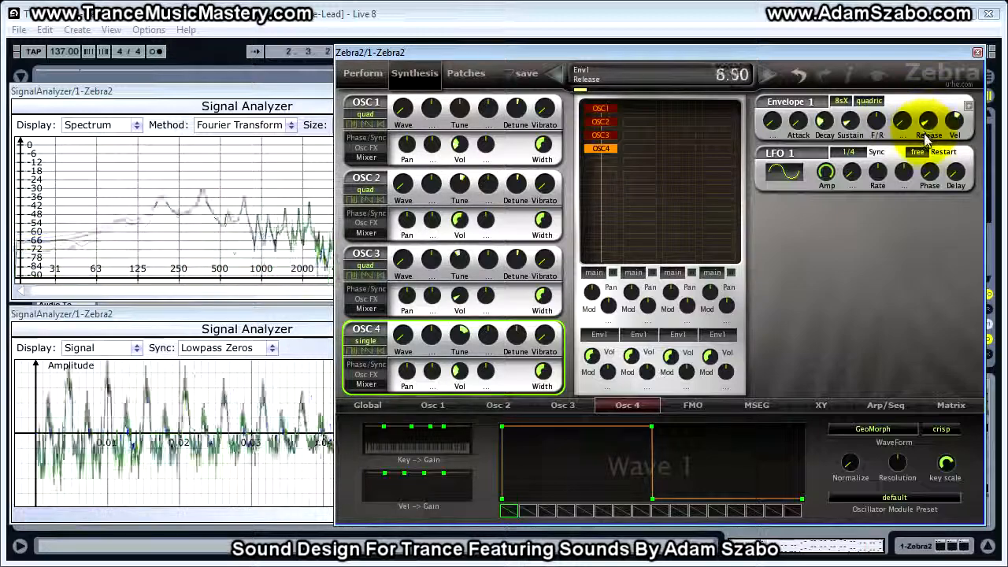
{"action": "left_click_drag", "start_coordinate": [927, 139], "coordinate": [927, 138]}
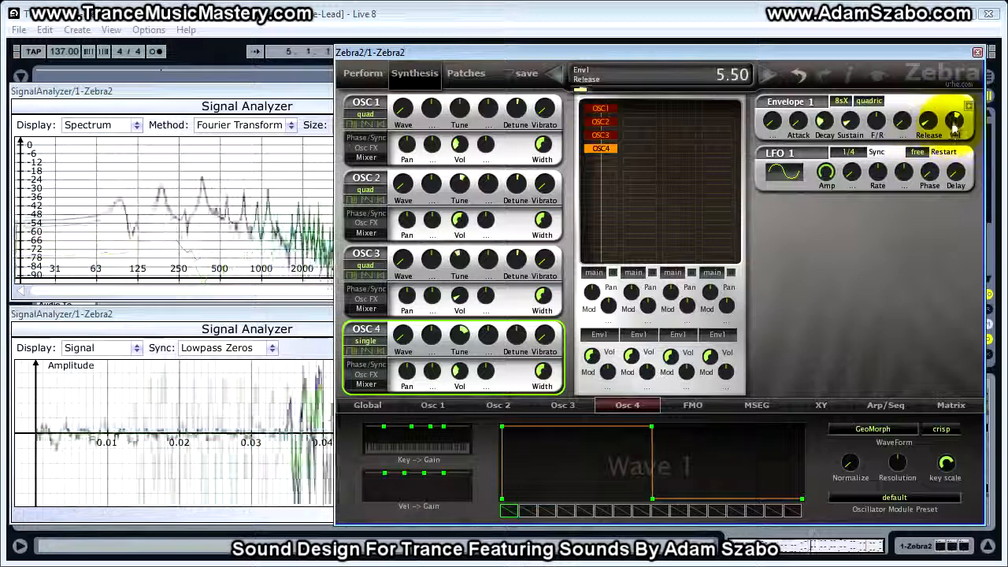
{"action": "left_click", "coordinate": [955, 119]}
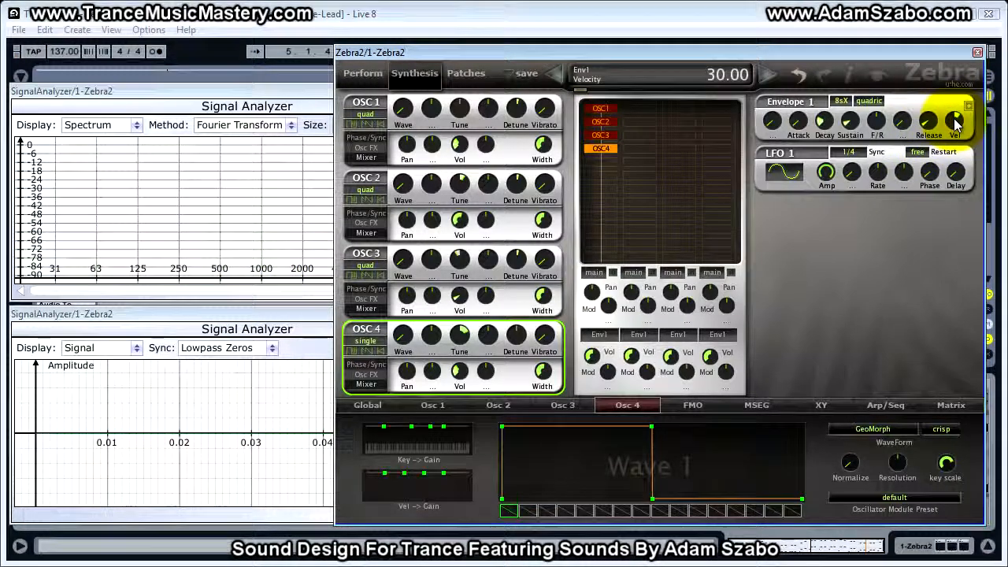
{"action": "left_click_drag", "start_coordinate": [956, 125], "coordinate": [955, 137]}
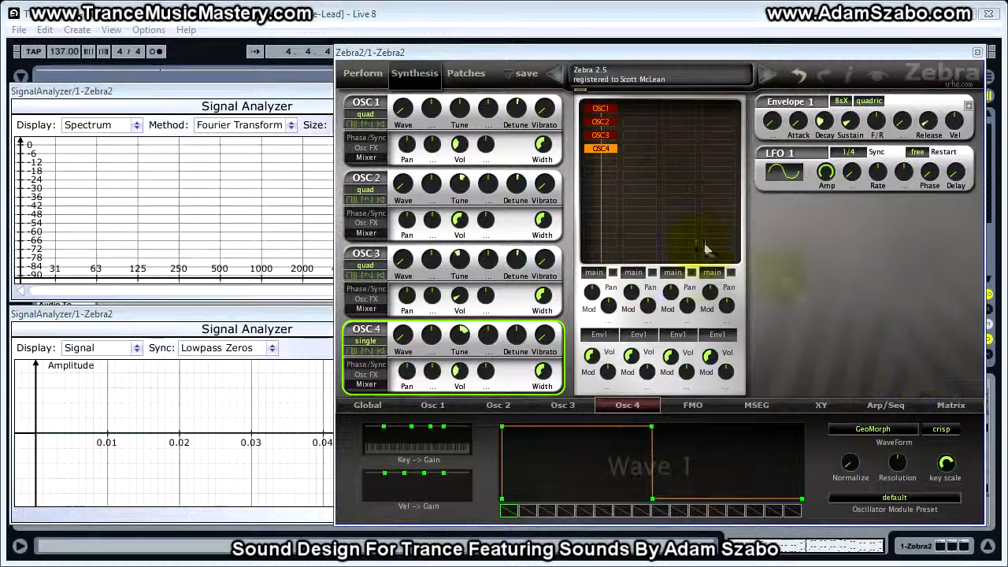
Step: Add filter VCF1 below OSC4 in the module grid and set its type to LP Vintage
{"action": "left_click", "coordinate": [612, 160]}
{"action": "left_click", "coordinate": [622, 169]}
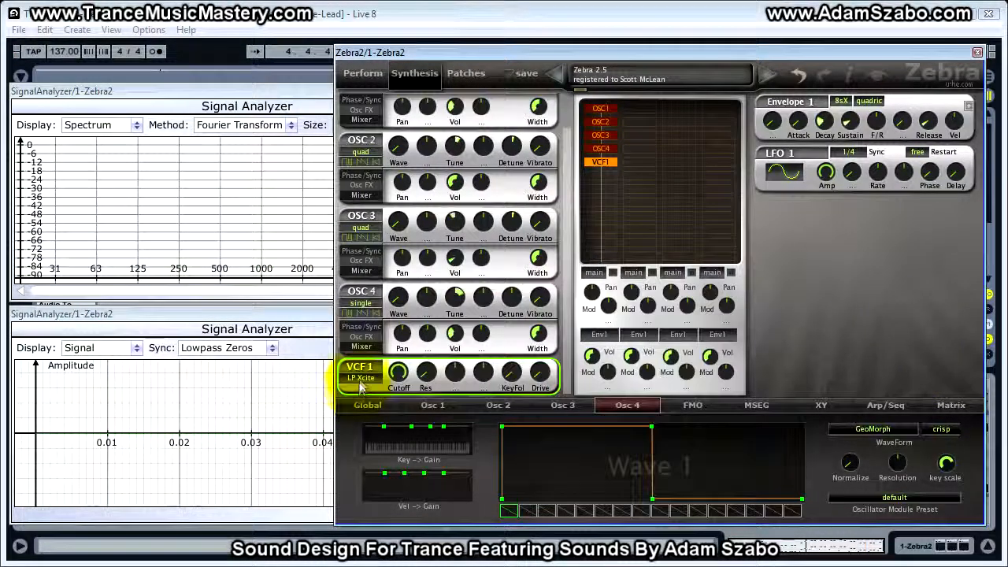
{"action": "left_click", "coordinate": [360, 379]}
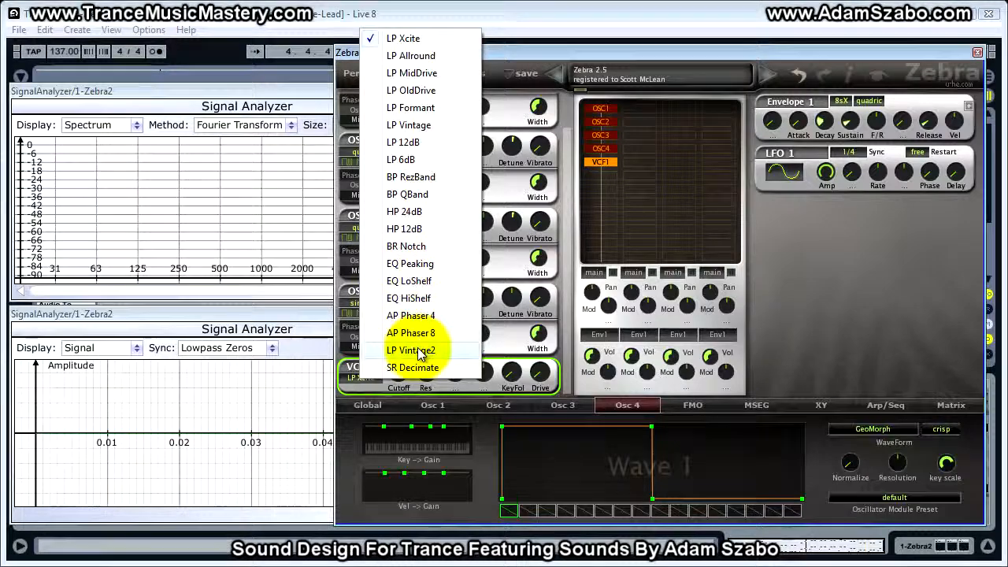
{"action": "left_click", "coordinate": [408, 124]}
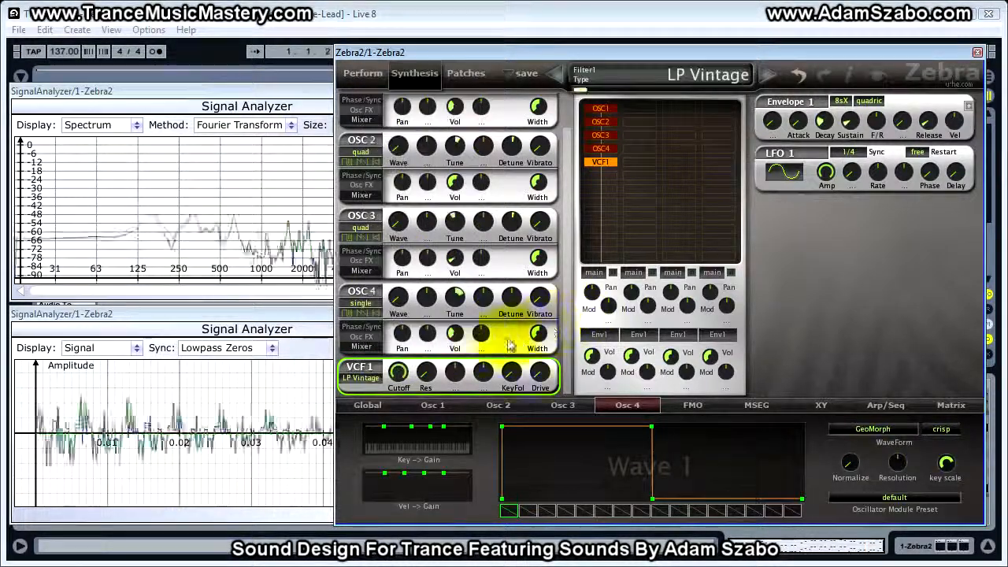
Step: Raise VCF1's resonance slightly, keeping its cutoff fully open
{"action": "left_click", "coordinate": [426, 376]}
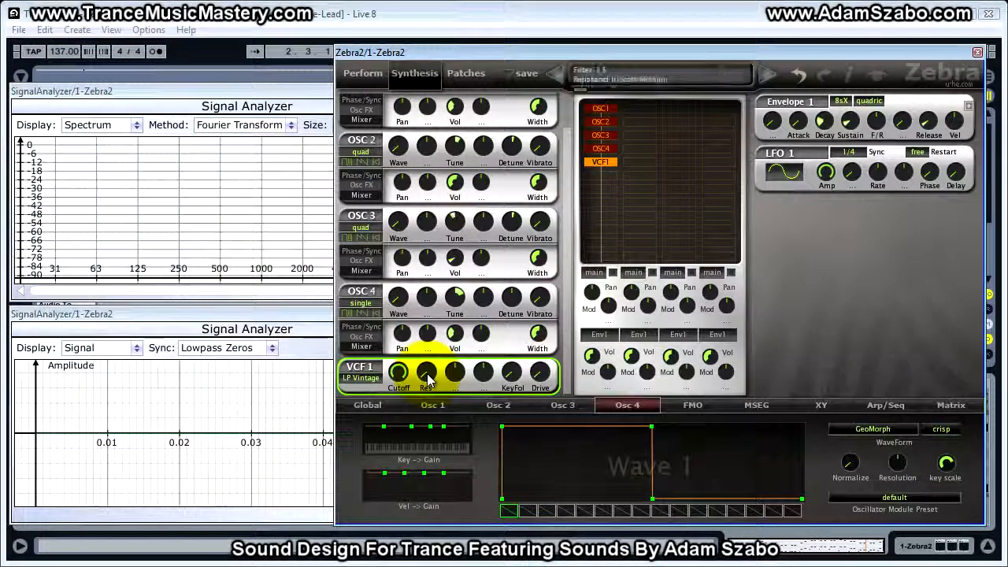
{"action": "left_click_drag", "start_coordinate": [427, 373], "coordinate": [416, 336]}
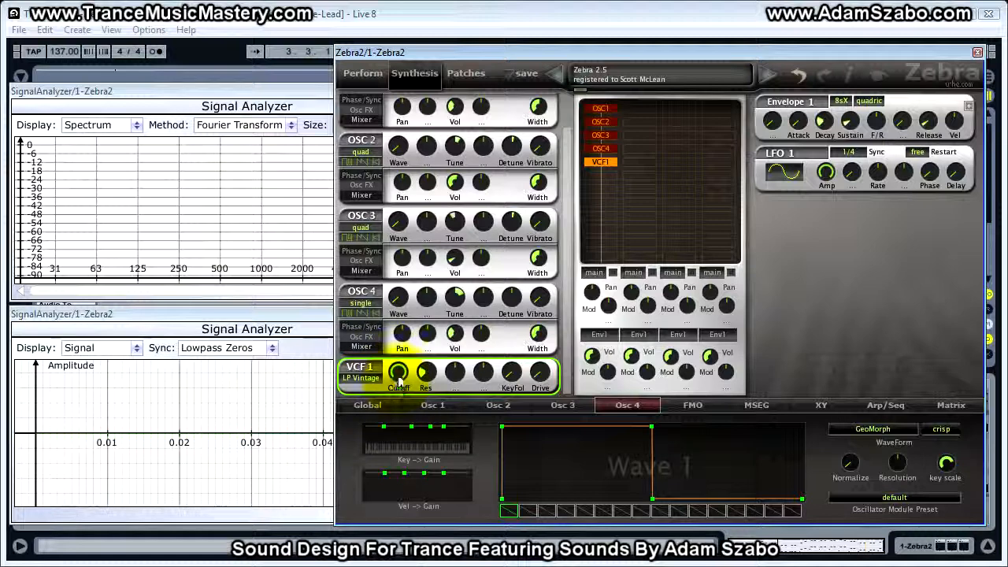
{"action": "left_click_drag", "start_coordinate": [399, 380], "coordinate": [435, 386]}
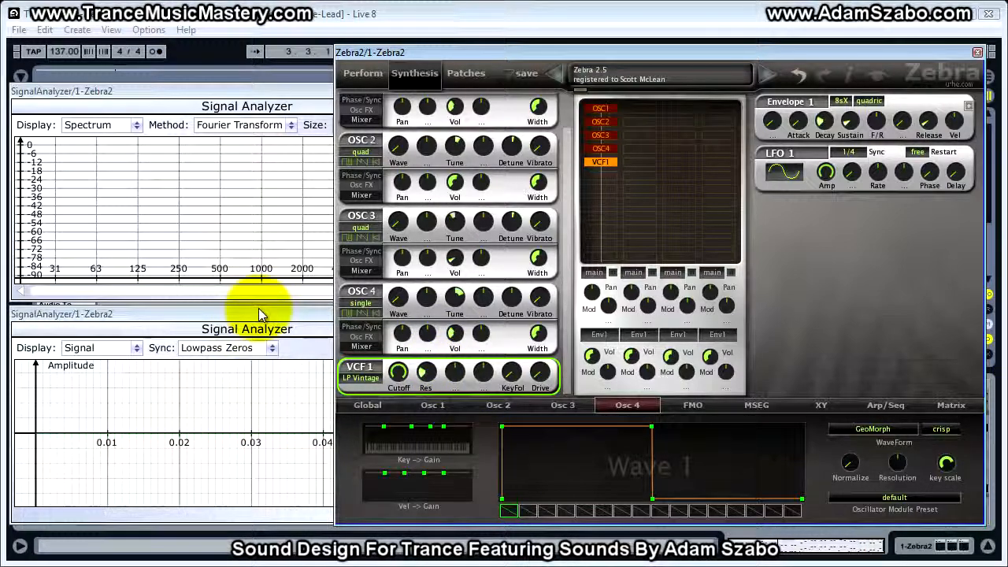
Step: Move the Zebra2 window aside to uncover both signal analyzers and adjust VCF1's resonance during playback
{"action": "left_click_drag", "start_coordinate": [465, 53], "coordinate": [633, 60]}
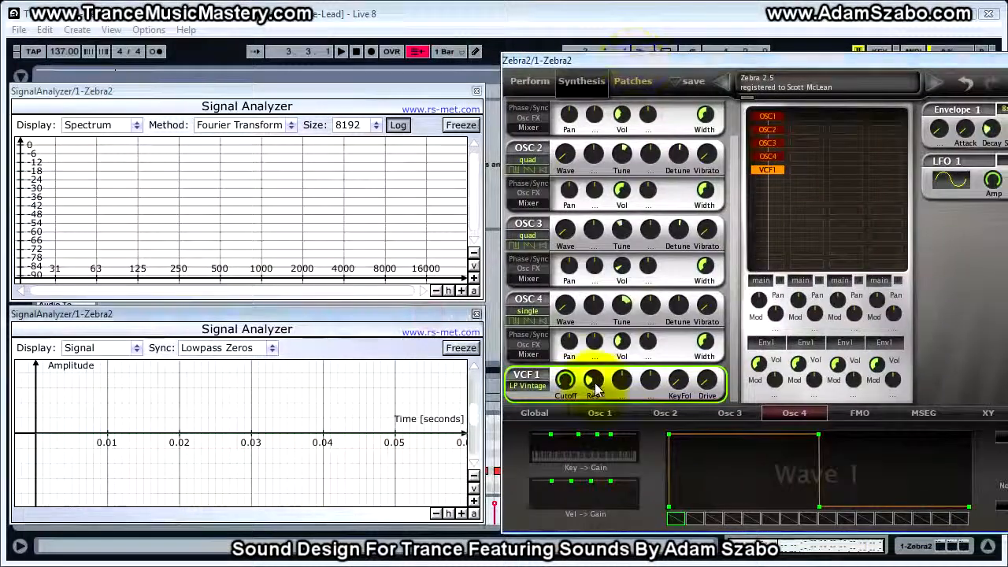
{"action": "key", "text": "space"}
{"action": "left_click_drag", "start_coordinate": [596, 385], "coordinate": [597, 345]}
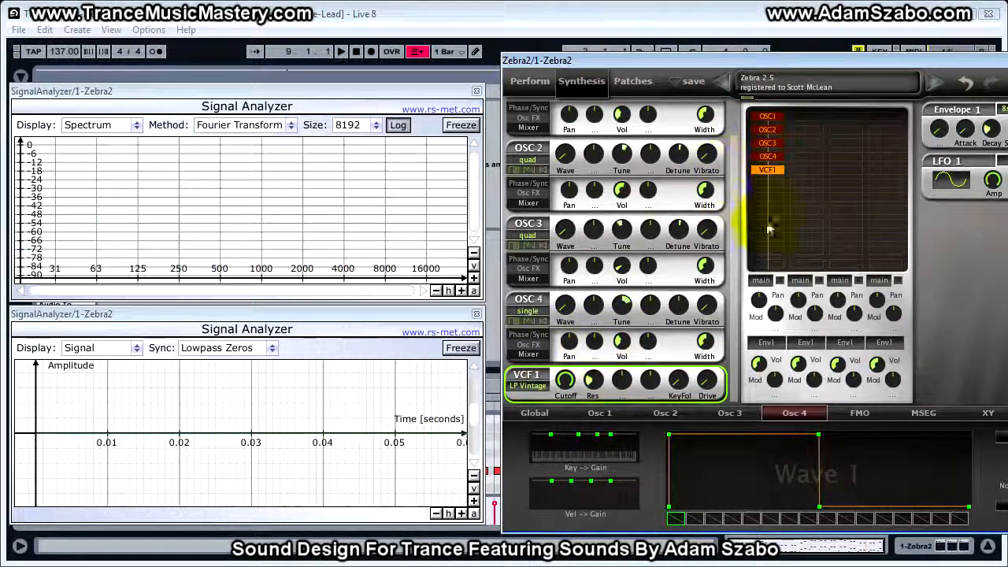
Step: Bypass VCF1 and re-enable it during playback to compare the filtered and unfiltered sound, stopping the track at the end
{"action": "double_click", "coordinate": [761, 172]}
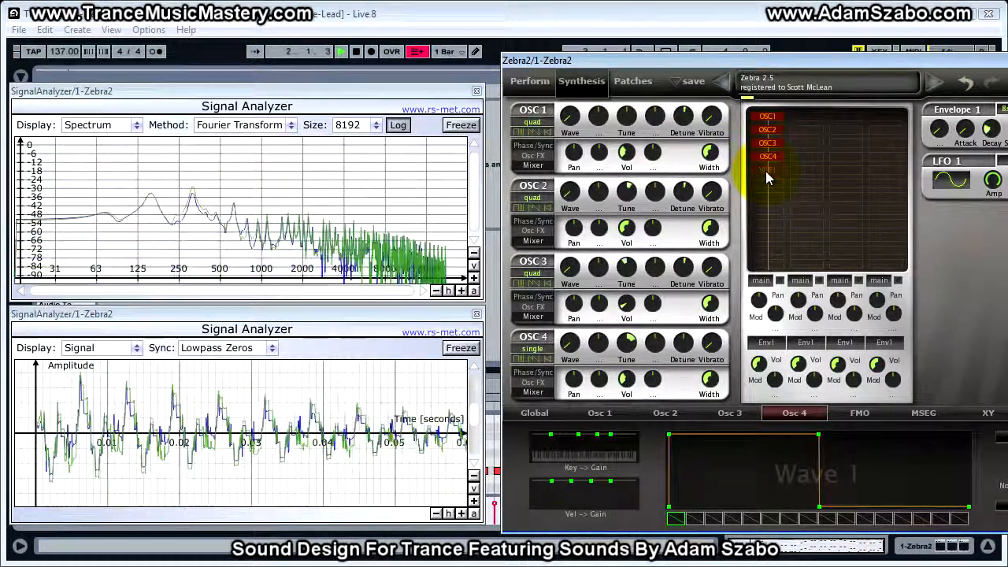
{"action": "double_click", "coordinate": [765, 169]}
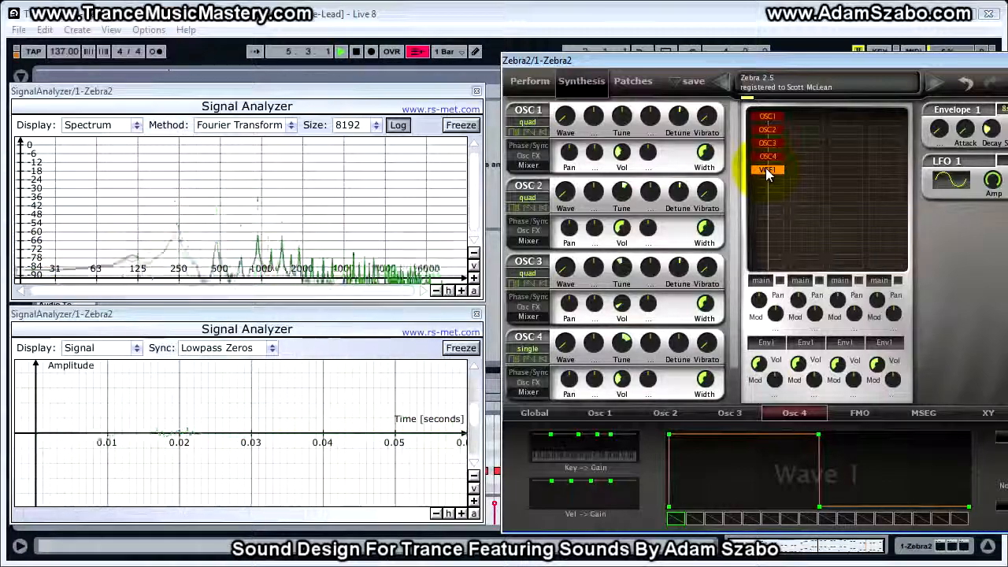
{"action": "key", "text": "space"}
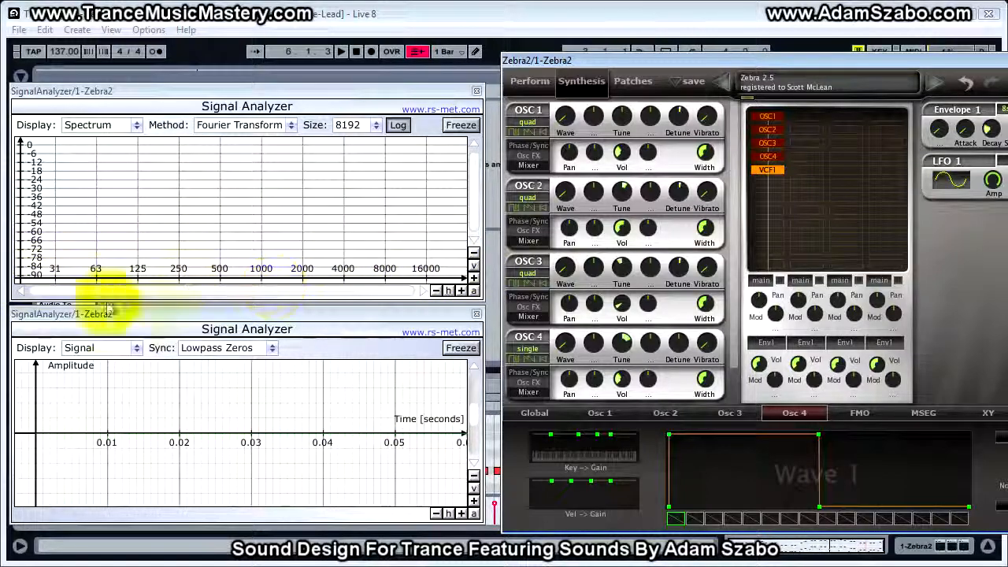
Step: Zoom the spectrum display in on the high frequencies, compare the sound with VCF1 bypassed and enabled during playback, and inspect the frozen spectrum
{"action": "left_click", "coordinate": [461, 290]}
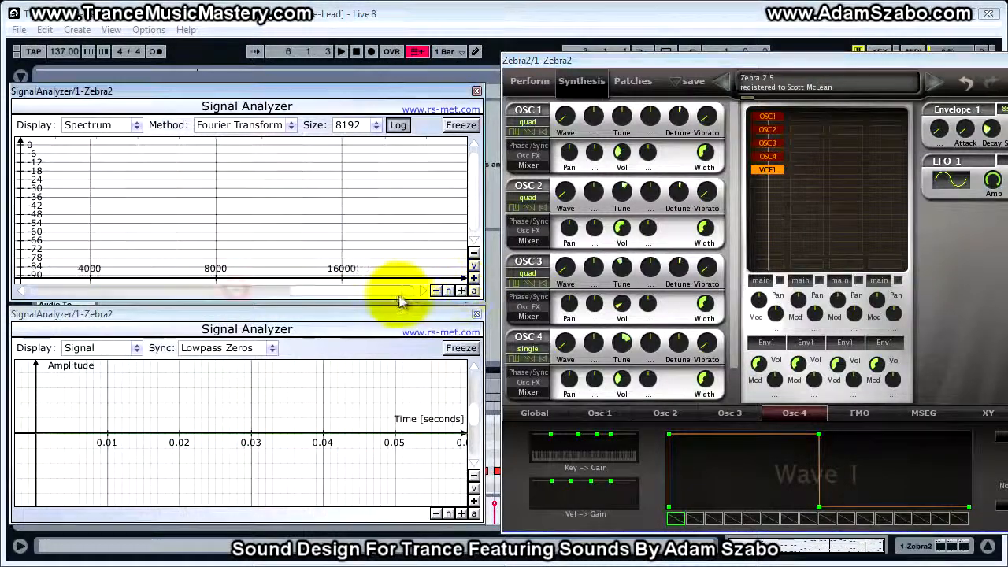
{"action": "double_click", "coordinate": [770, 168]}
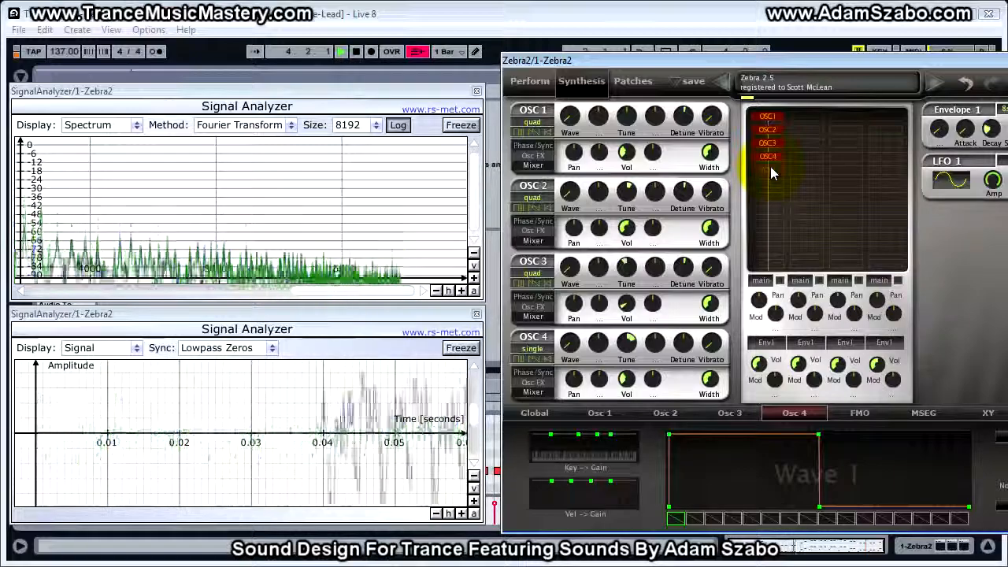
{"action": "double_click", "coordinate": [770, 168]}
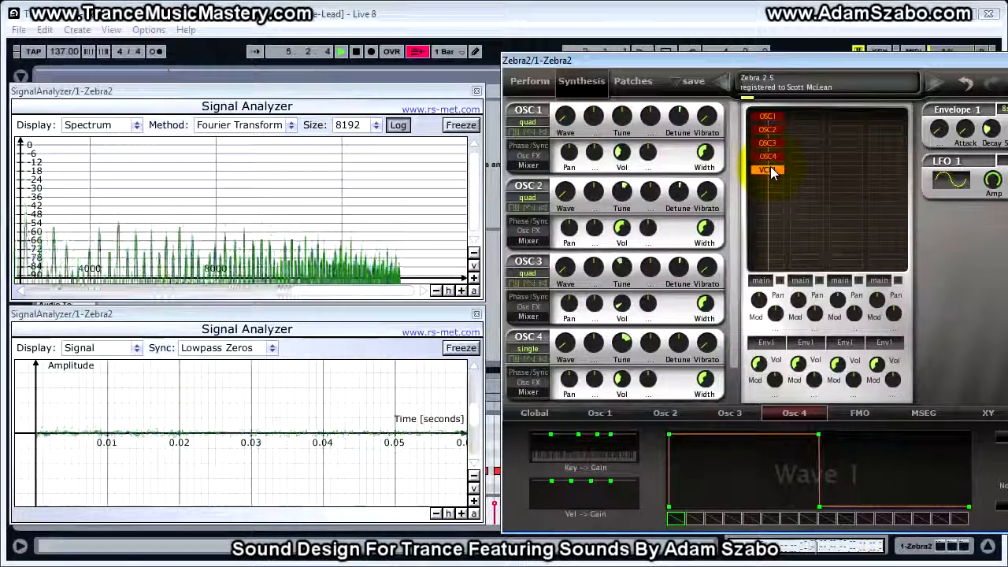
{"action": "left_click", "coordinate": [468, 129]}
{"action": "key", "text": "space"}
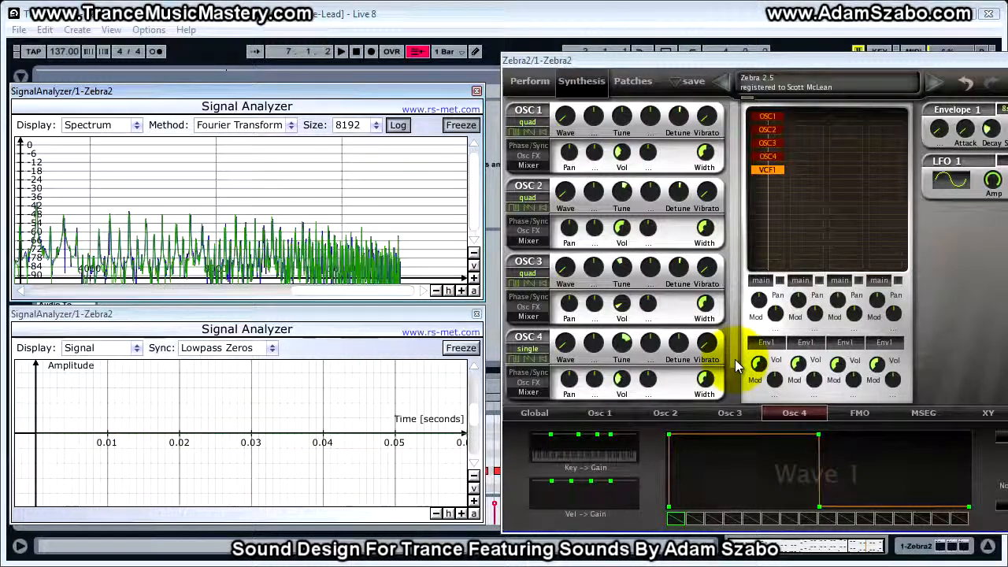
{"action": "scroll", "coordinate": [735, 359], "scroll_direction": "down", "scroll_amount": 2}
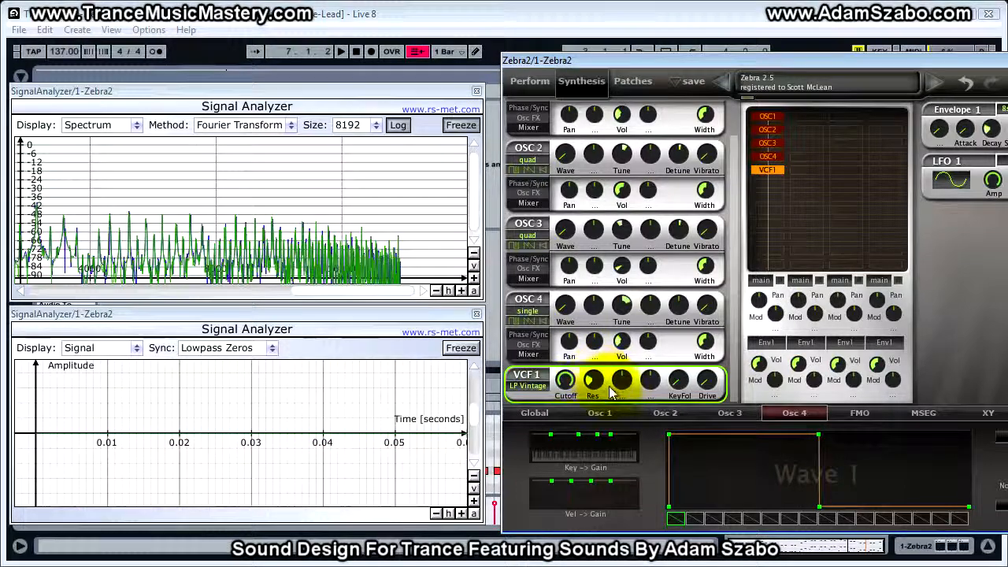
{"action": "left_click", "coordinate": [452, 130]}
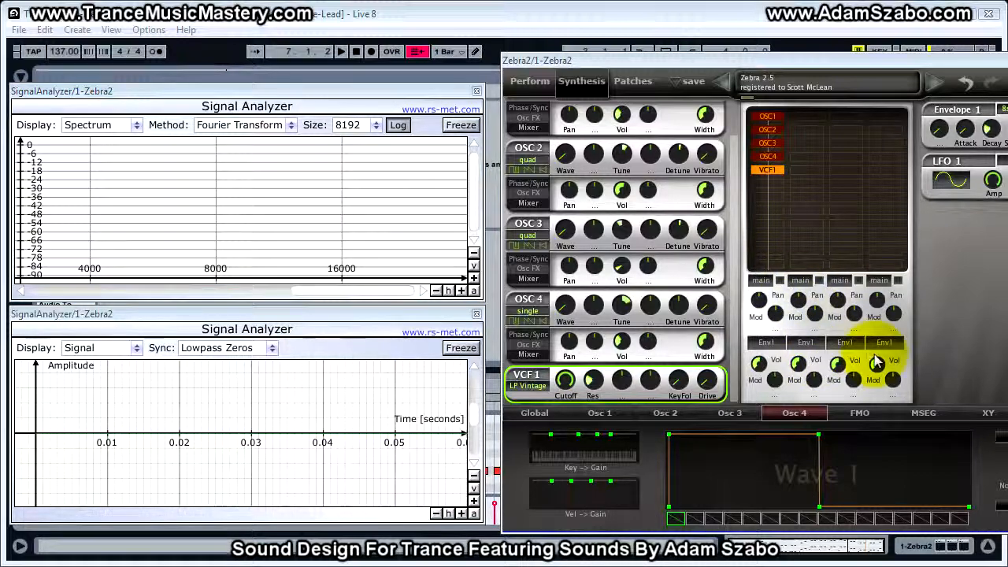
Step: In the global effects, set Delay 1's feedback and X-back to 0 and its mix to about 15.5, and audition the delay
{"action": "left_click", "coordinate": [534, 412]}
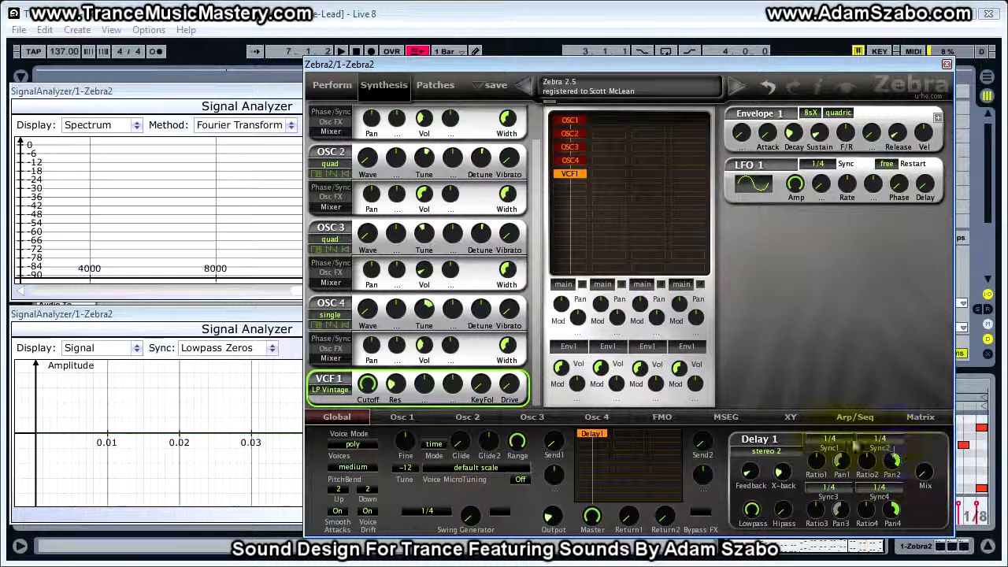
{"action": "left_click_drag", "start_coordinate": [751, 471], "coordinate": [768, 526]}
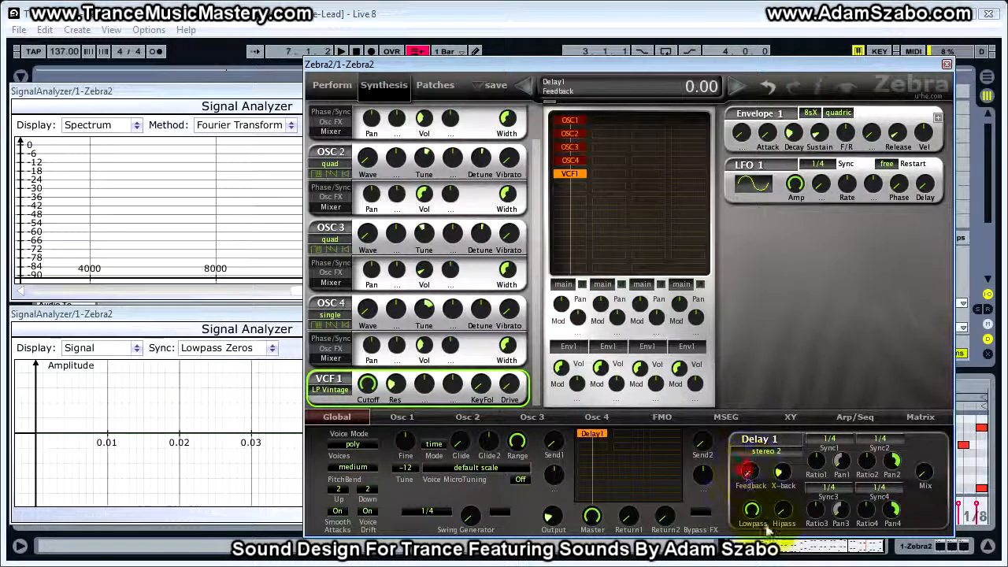
{"action": "left_click_drag", "start_coordinate": [780, 473], "coordinate": [780, 504]}
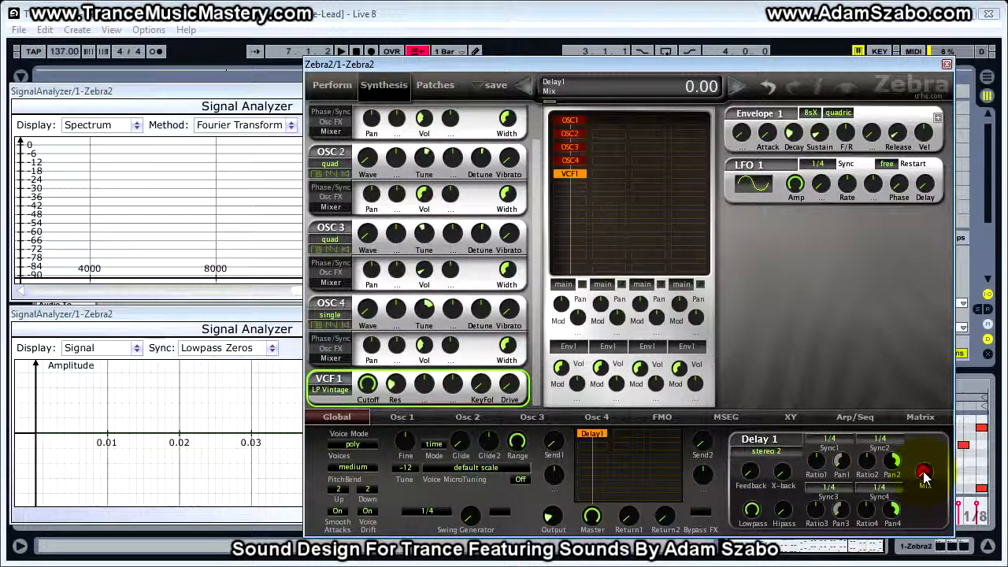
{"action": "left_click_drag", "start_coordinate": [926, 478], "coordinate": [925, 455]}
{"action": "key", "text": "space"}
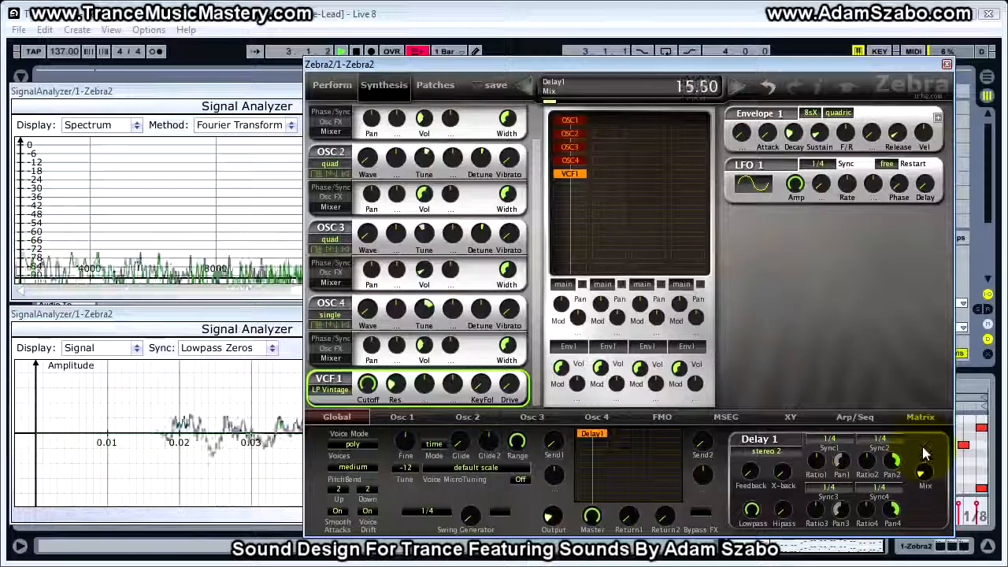
{"action": "key", "text": "space"}
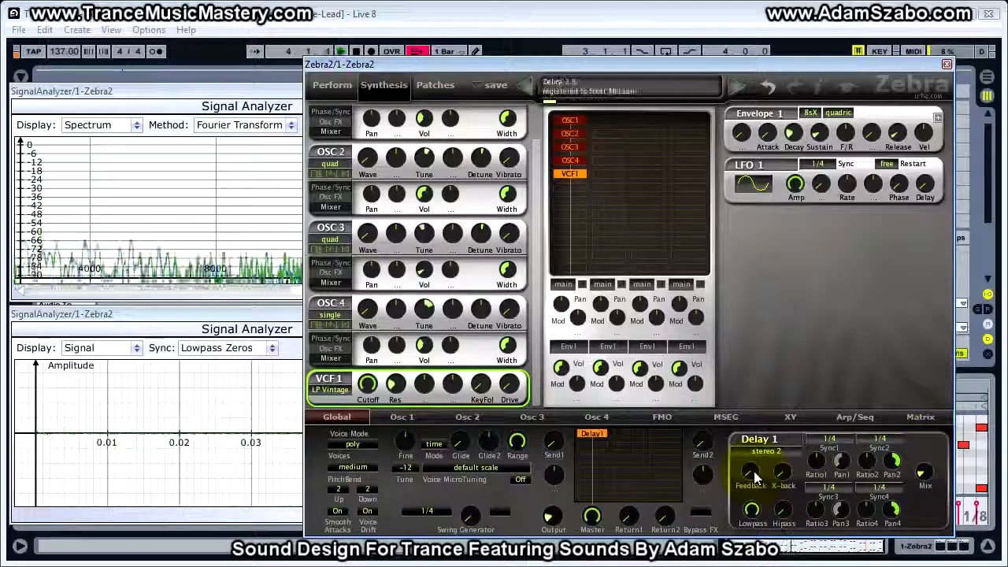
Step: Raise Delay 1's feedback moderately while the track plays
{"action": "left_click", "coordinate": [754, 471]}
{"action": "key", "text": "space"}
{"action": "left_click_drag", "start_coordinate": [753, 474], "coordinate": [753, 422]}
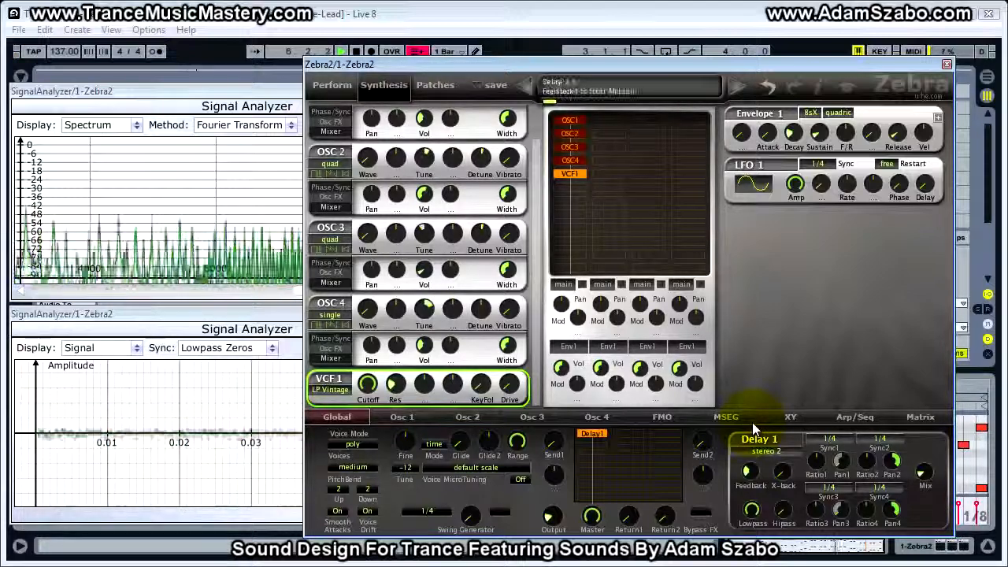
Step: Add reverb Rev1 below Delay1 in the effects grid, zero its Wet level, and raise it slightly during playback
{"action": "left_click", "coordinate": [593, 446]}
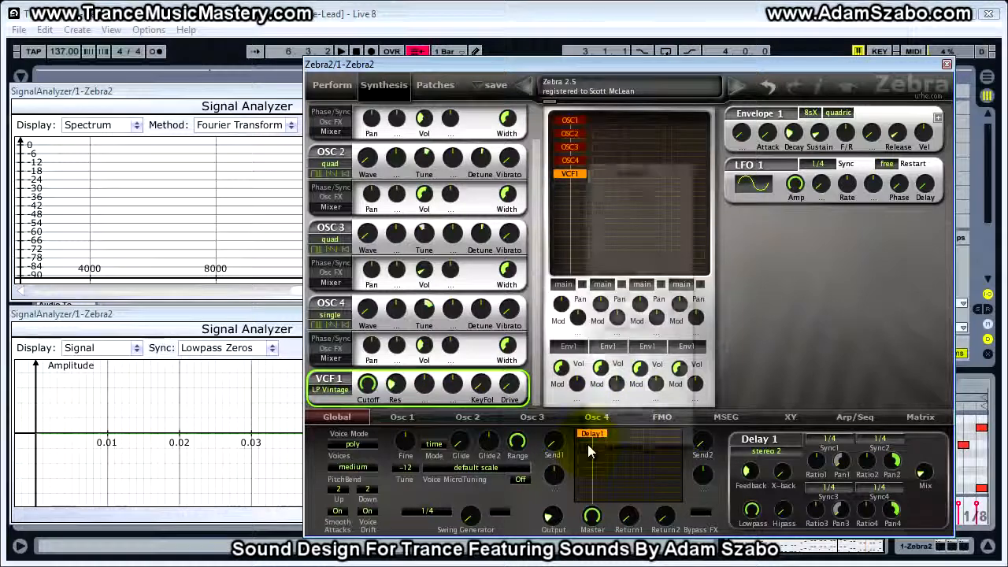
{"action": "left_click", "coordinate": [618, 284]}
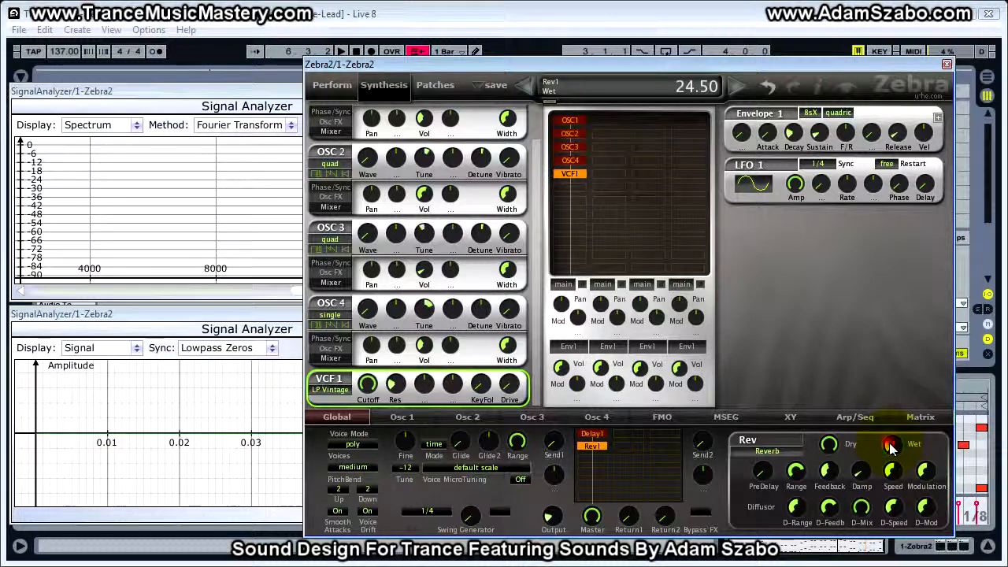
{"action": "left_click_drag", "start_coordinate": [891, 448], "coordinate": [891, 450]}
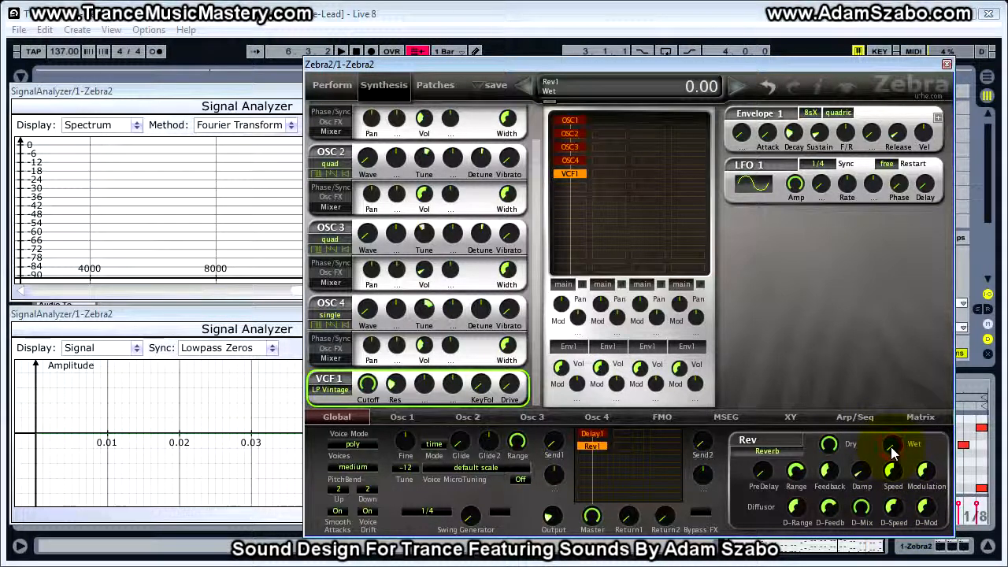
{"action": "key", "text": "space"}
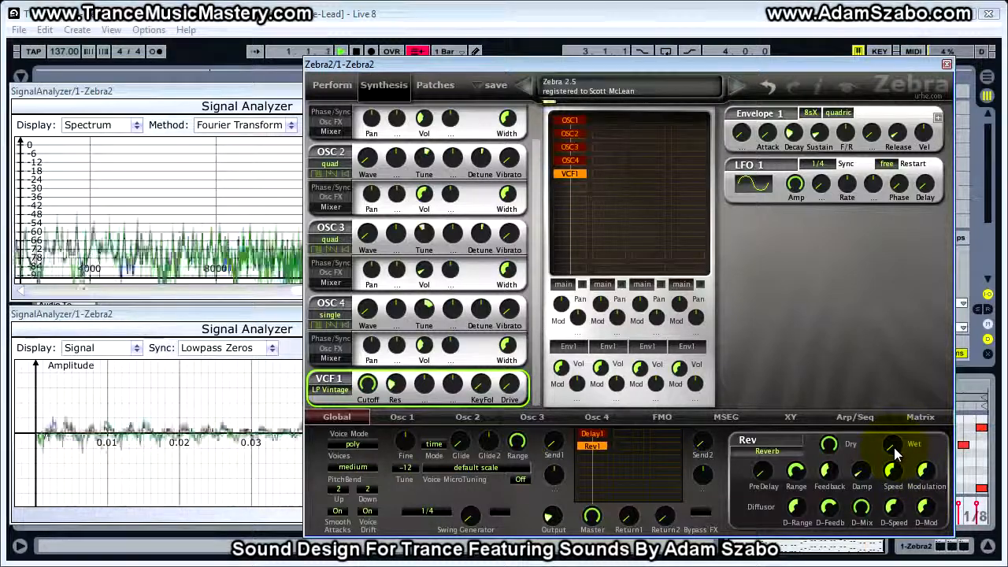
{"action": "left_click_drag", "start_coordinate": [894, 447], "coordinate": [894, 427]}
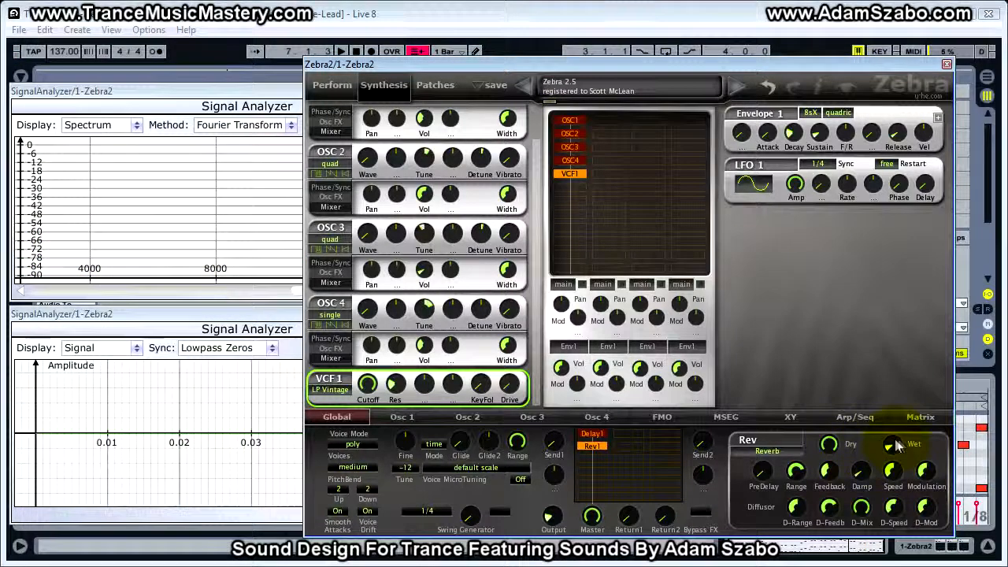
{"action": "left_click", "coordinate": [882, 426]}
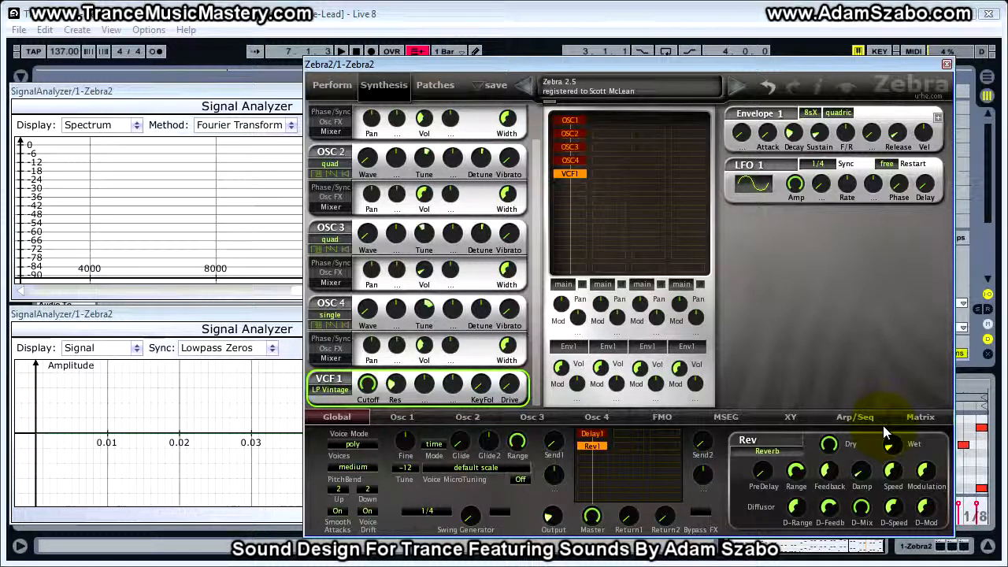
Step: Lower the reverb's Range slightly and raise its Feedback during playback, stopping the track at the end
{"action": "left_click", "coordinate": [797, 471]}
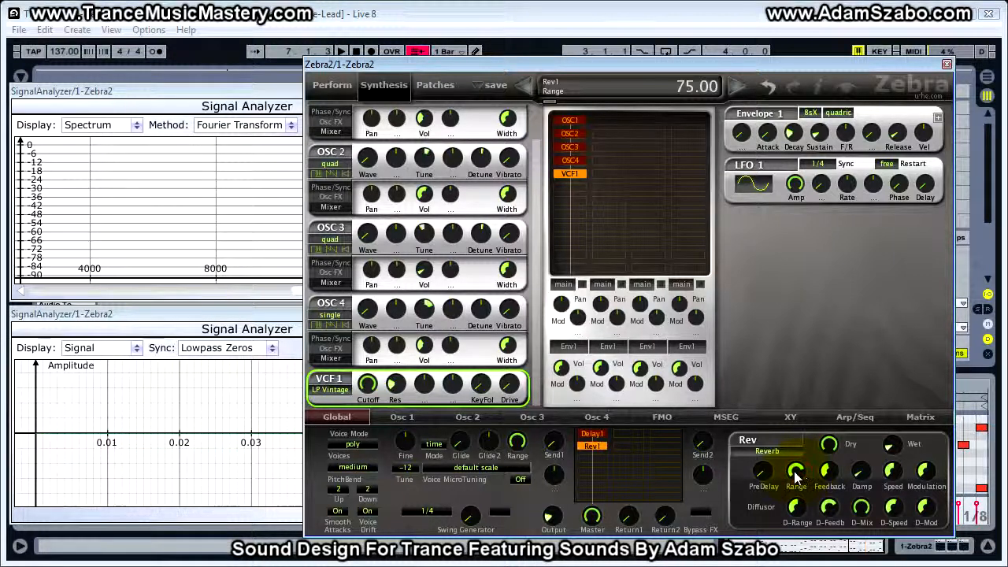
{"action": "left_click", "coordinate": [831, 475]}
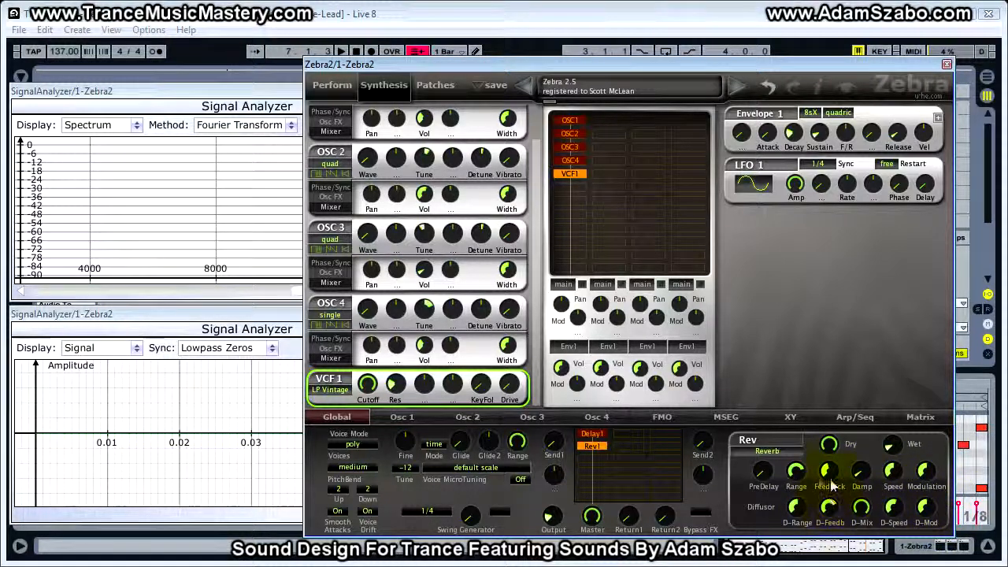
{"action": "left_click", "coordinate": [797, 471]}
{"action": "key", "text": "space"}
{"action": "left_click_drag", "start_coordinate": [797, 471], "coordinate": [799, 492]}
{"action": "left_click", "coordinate": [831, 471]}
{"action": "left_click_drag", "start_coordinate": [834, 471], "coordinate": [831, 445]}
{"action": "left_click", "coordinate": [825, 288]}
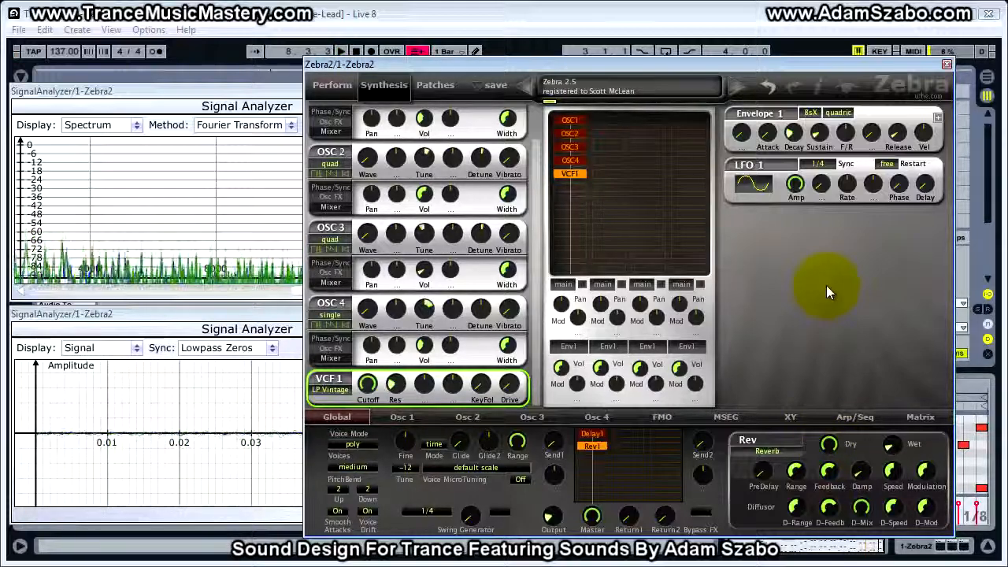
{"action": "key", "text": "space"}
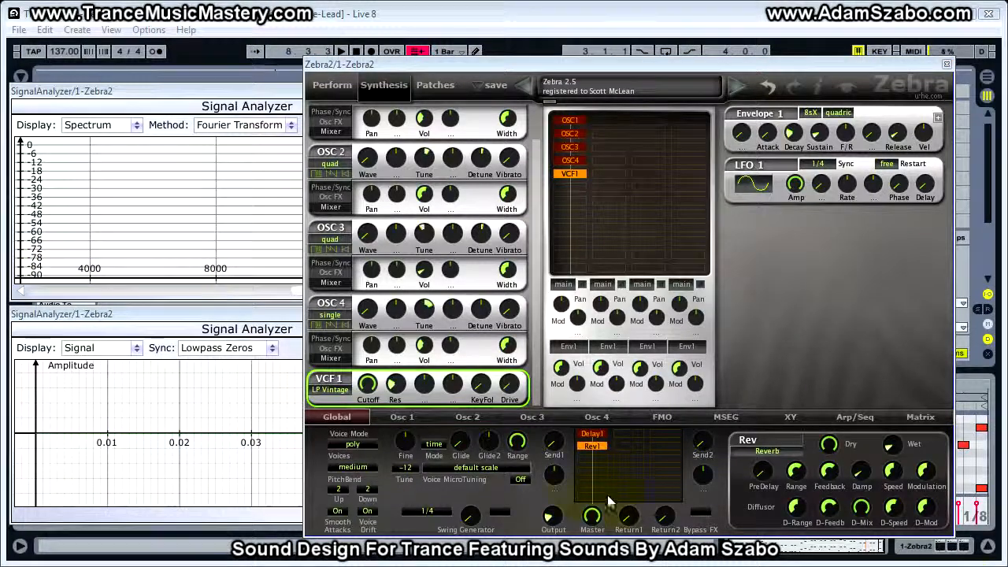
Step: Add filter VCF5 below Rev1 in the effects grid, set its type to LP Vintage and raise its resonance slightly during playback
{"action": "left_click", "coordinate": [593, 458]}
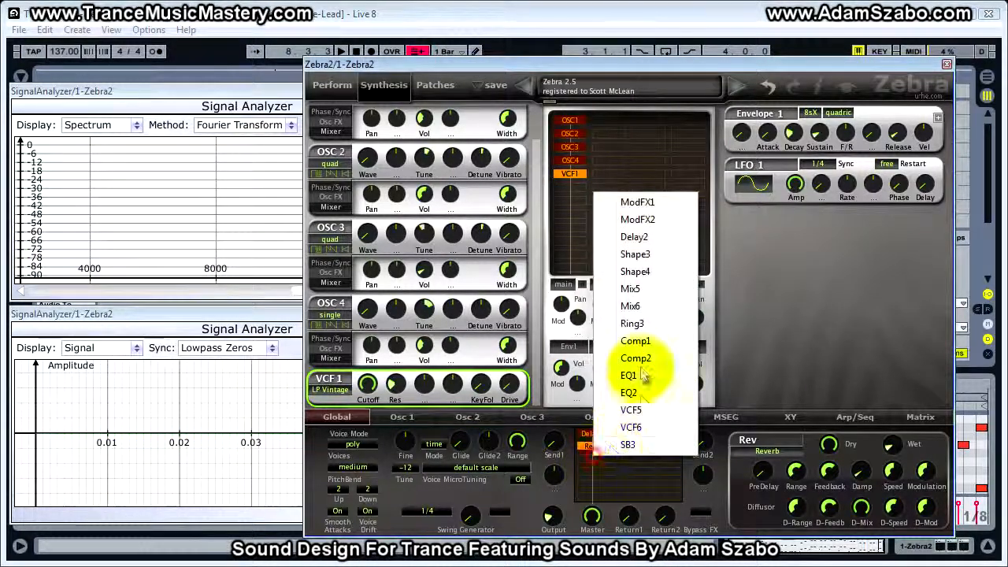
{"action": "left_click", "coordinate": [630, 414]}
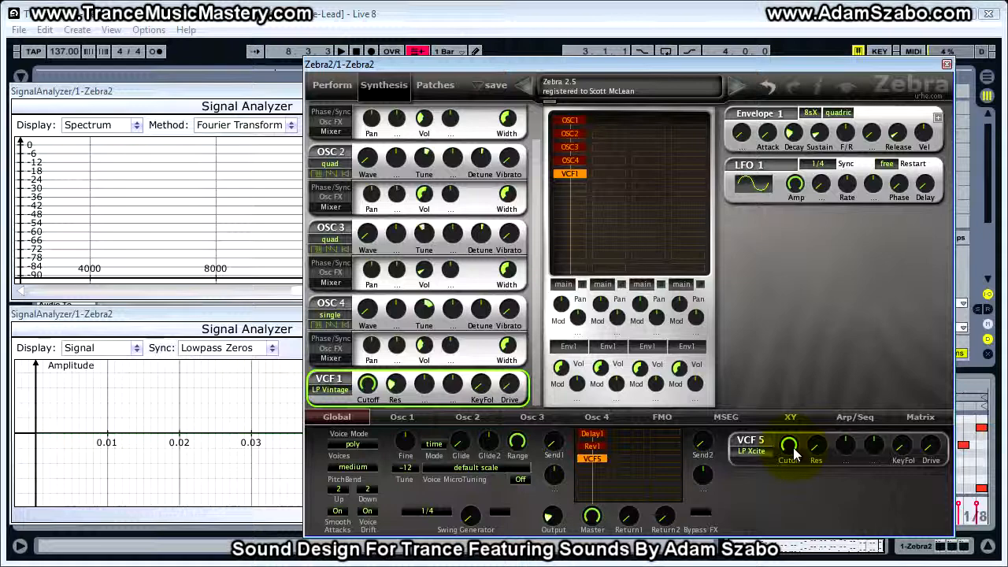
{"action": "left_click", "coordinate": [754, 451]}
{"action": "left_click", "coordinate": [807, 198]}
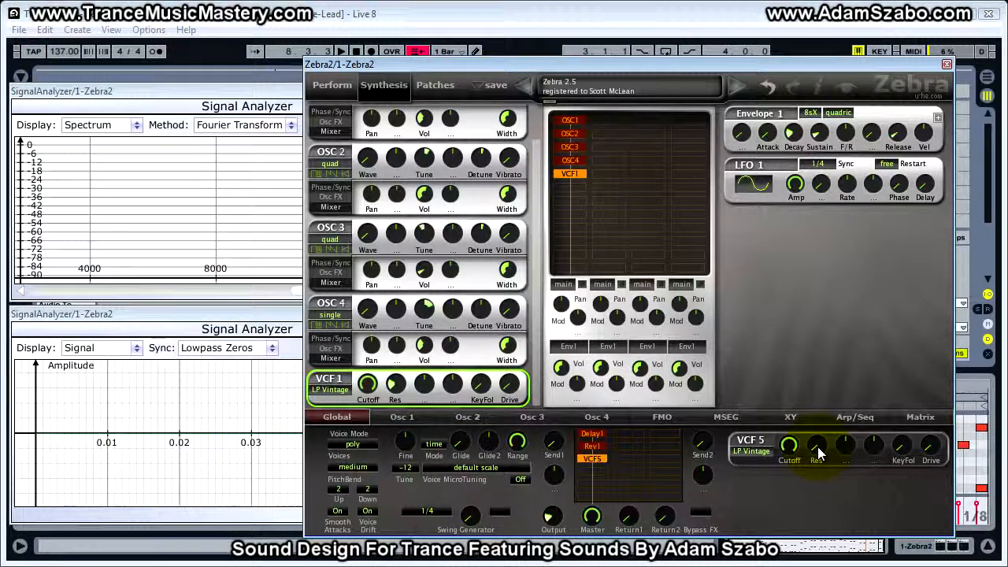
{"action": "key", "text": "space"}
{"action": "left_click_drag", "start_coordinate": [818, 446], "coordinate": [817, 415]}
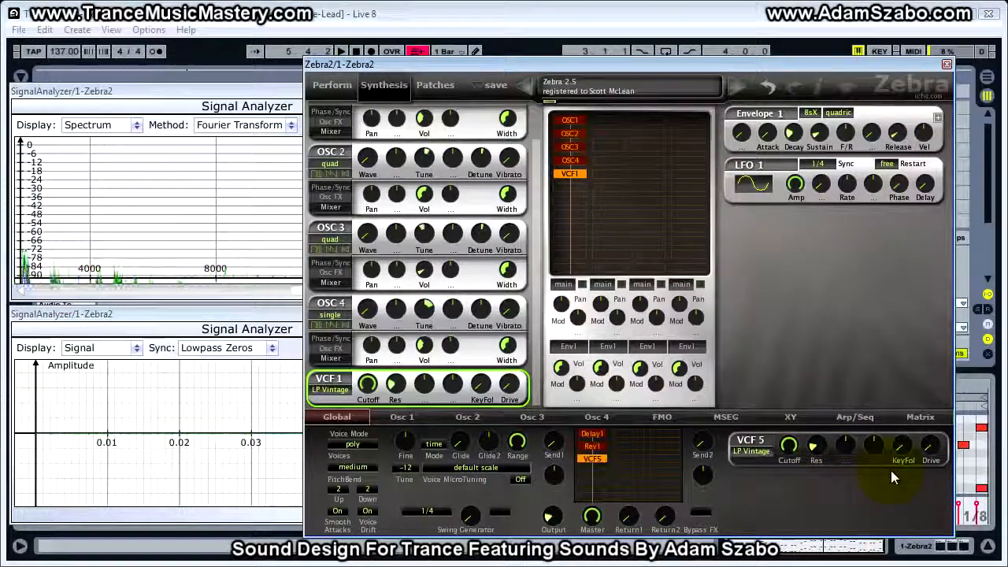
Step: Raise VCF5's Drive to 100 during playback while lowering the Master level to about 17.5 to compensate
{"action": "mouse_move", "coordinate": [932, 451]}
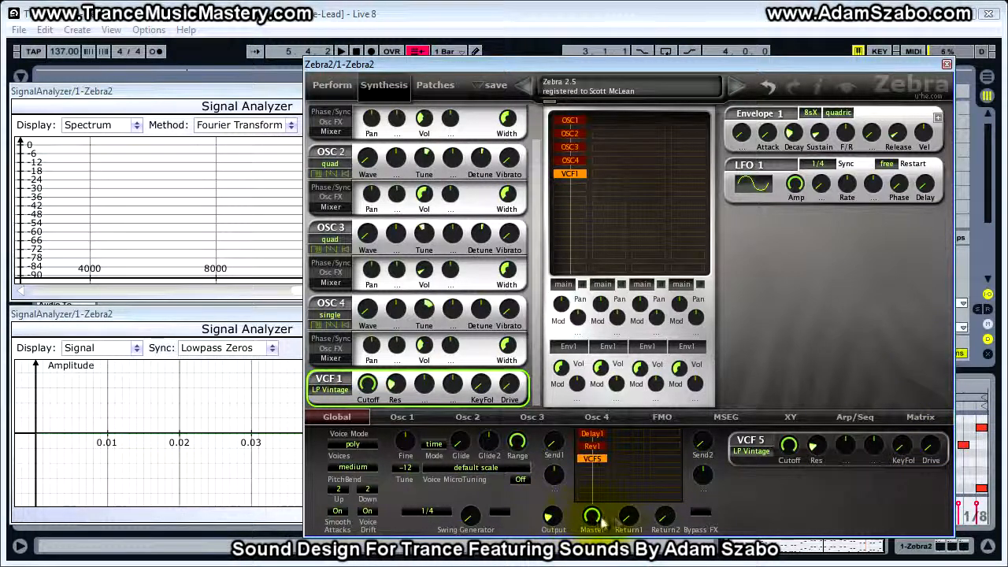
{"action": "key", "text": "space"}
{"action": "left_click_drag", "start_coordinate": [930, 449], "coordinate": [923, 366]}
{"action": "left_click_drag", "start_coordinate": [592, 516], "coordinate": [599, 543]}
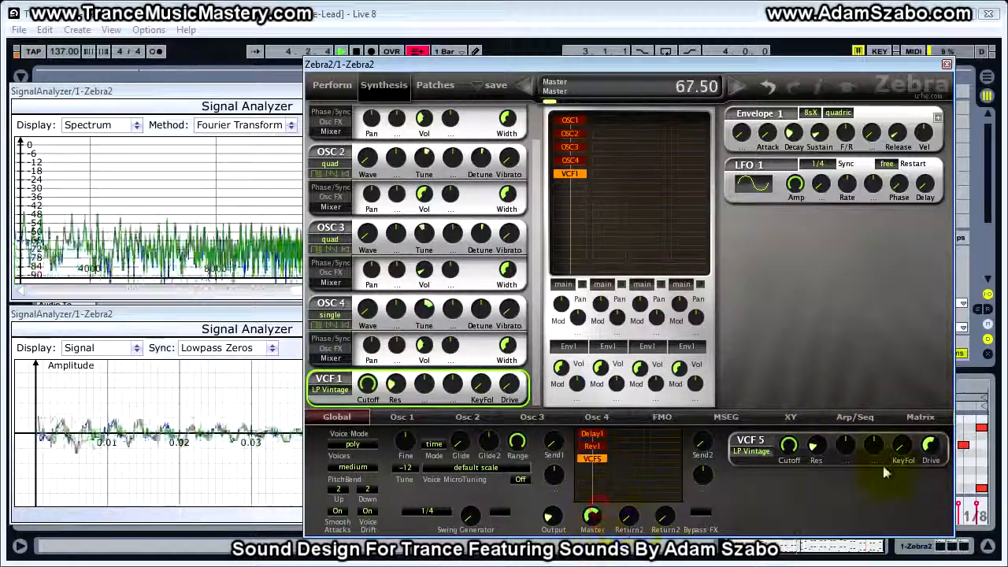
{"action": "left_click_drag", "start_coordinate": [931, 445], "coordinate": [925, 417]}
{"action": "left_click_drag", "start_coordinate": [594, 517], "coordinate": [596, 559]}
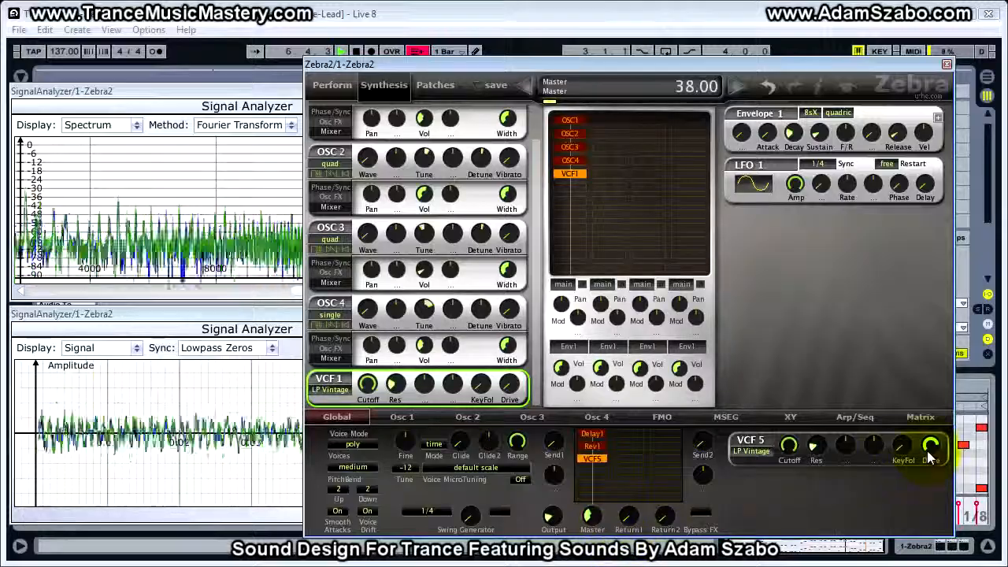
{"action": "left_click_drag", "start_coordinate": [929, 445], "coordinate": [921, 380]}
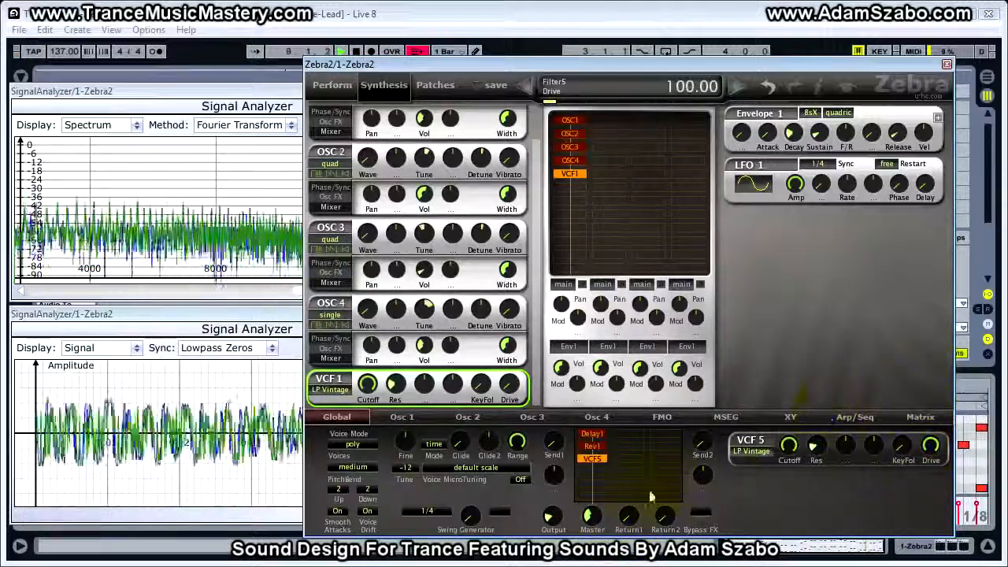
{"action": "left_click_drag", "start_coordinate": [591, 516], "coordinate": [594, 555]}
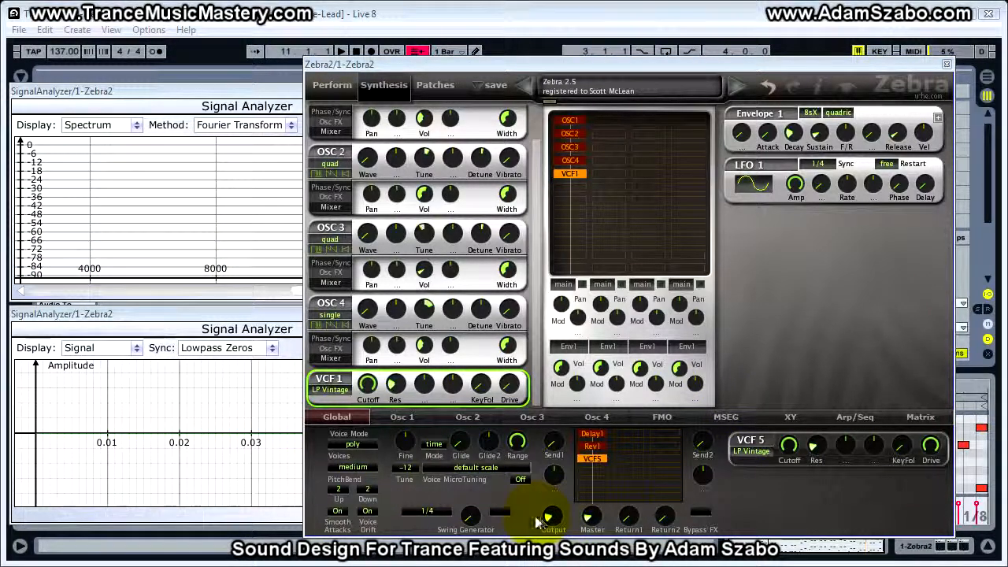
Step: Raise the main Output level, reduce the Master level a little further, and audition the driven sound
{"action": "mouse_move", "coordinate": [551, 518]}
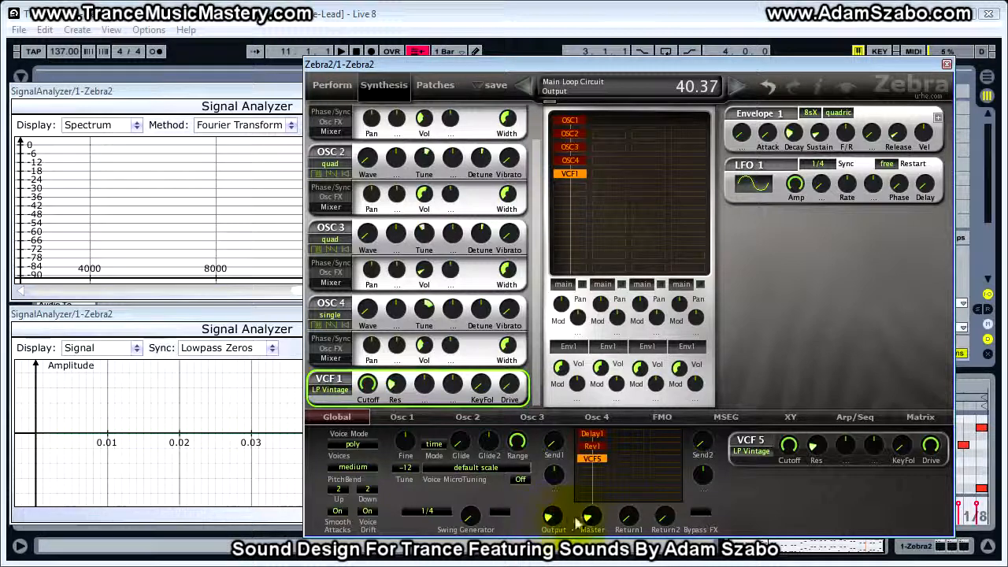
{"action": "mouse_move", "coordinate": [588, 520]}
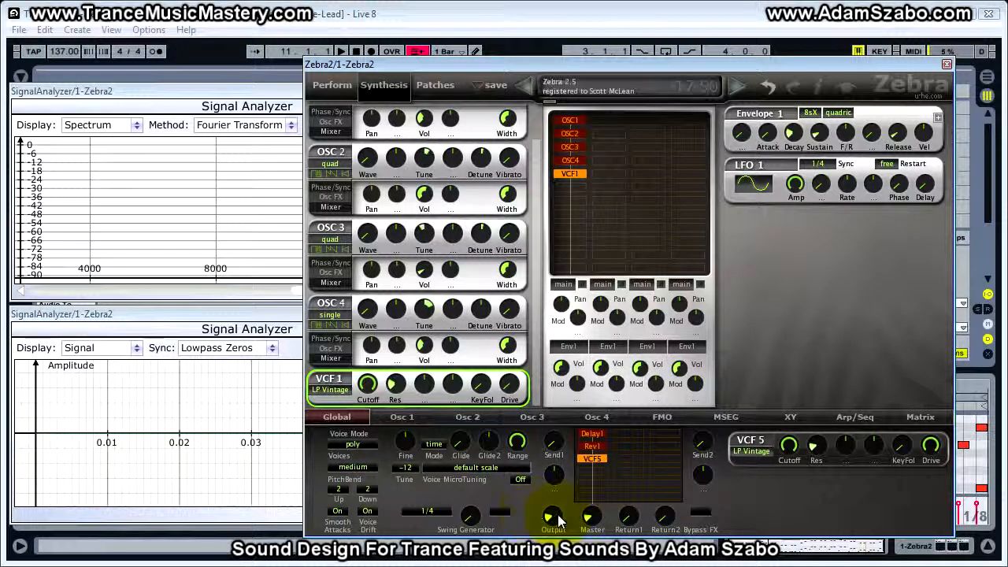
{"action": "left_click_drag", "start_coordinate": [559, 512], "coordinate": [558, 480]}
{"action": "left_click_drag", "start_coordinate": [592, 516], "coordinate": [557, 514]}
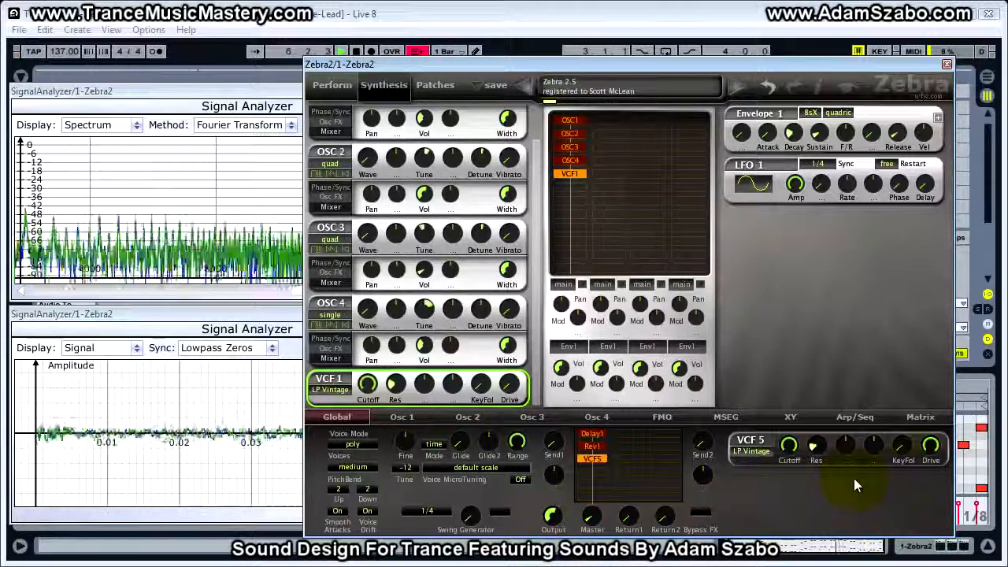
{"action": "left_click", "coordinate": [932, 447]}
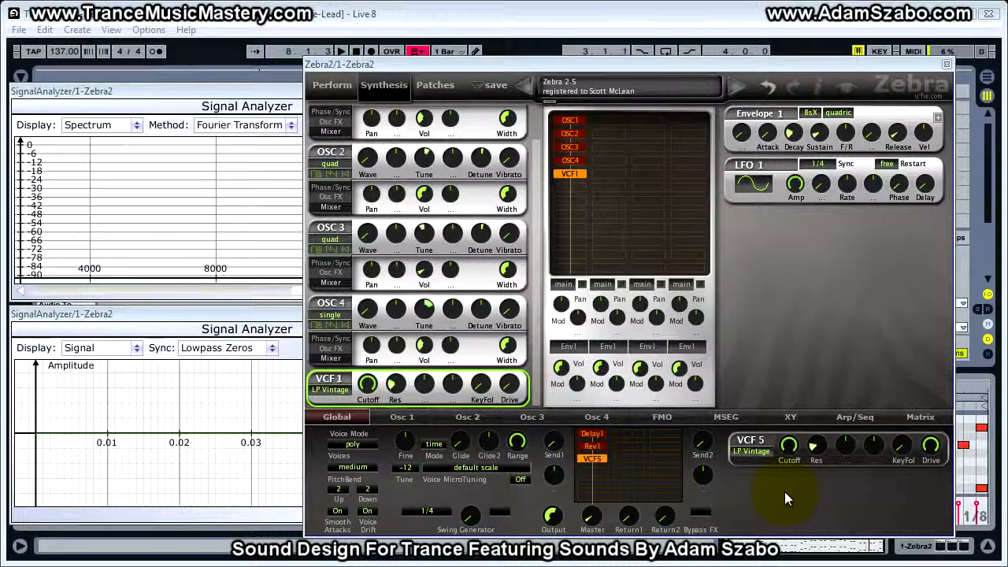
Step: Add EQ1 below VCF5 in the effects grid and boost its band 3 just below 3k during playback
{"action": "left_click", "coordinate": [592, 471]}
{"action": "left_click", "coordinate": [607, 407]}
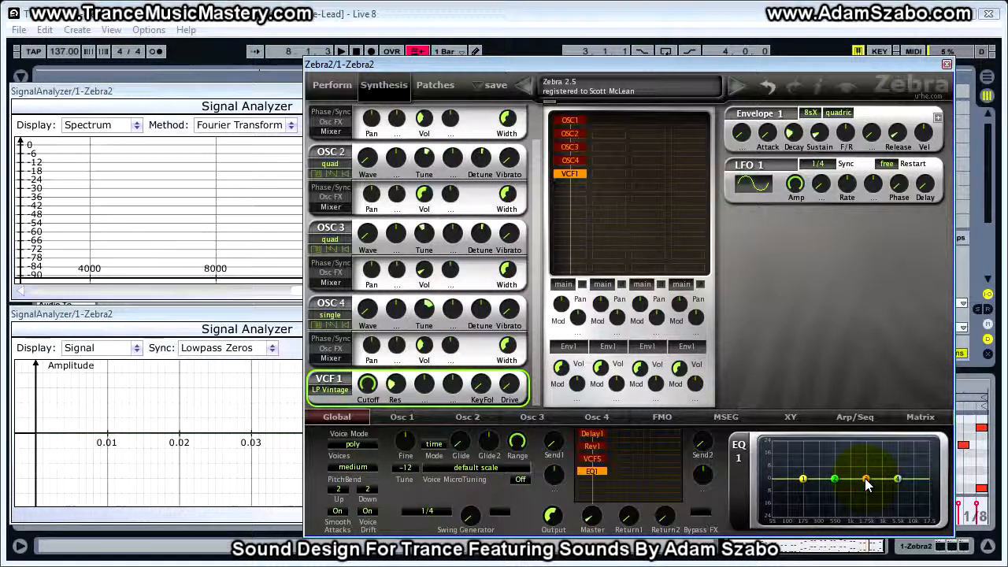
{"action": "key", "text": "space"}
{"action": "left_click_drag", "start_coordinate": [867, 484], "coordinate": [882, 475]}
{"action": "key", "text": "space"}
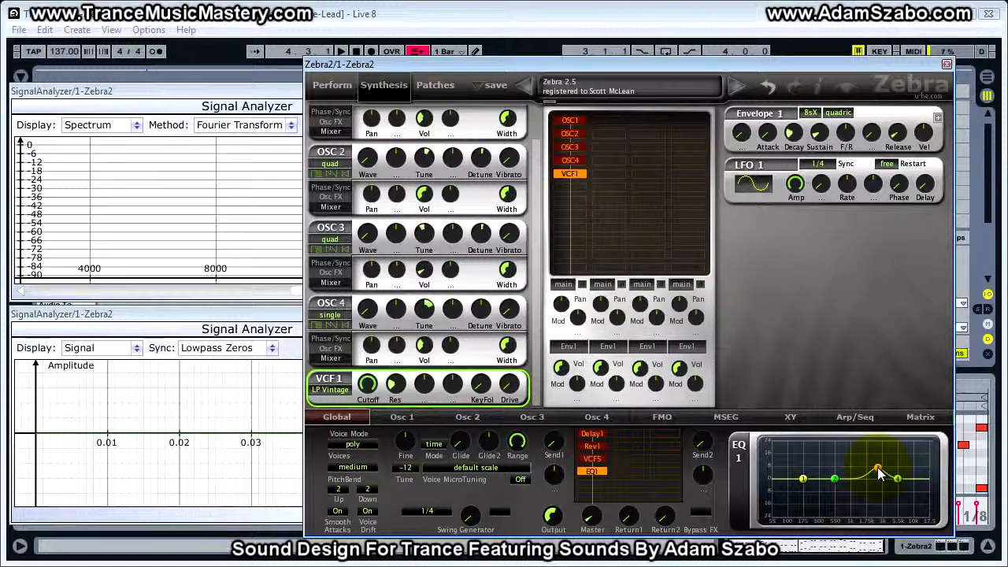
Step: Lower the Q of EQ1's band 3 to widen its boost during playback, and nudge the band slightly lower in frequency
{"action": "key", "text": "space"}
{"action": "scroll", "coordinate": [880, 477], "scroll_direction": "down", "scroll_amount": 5}
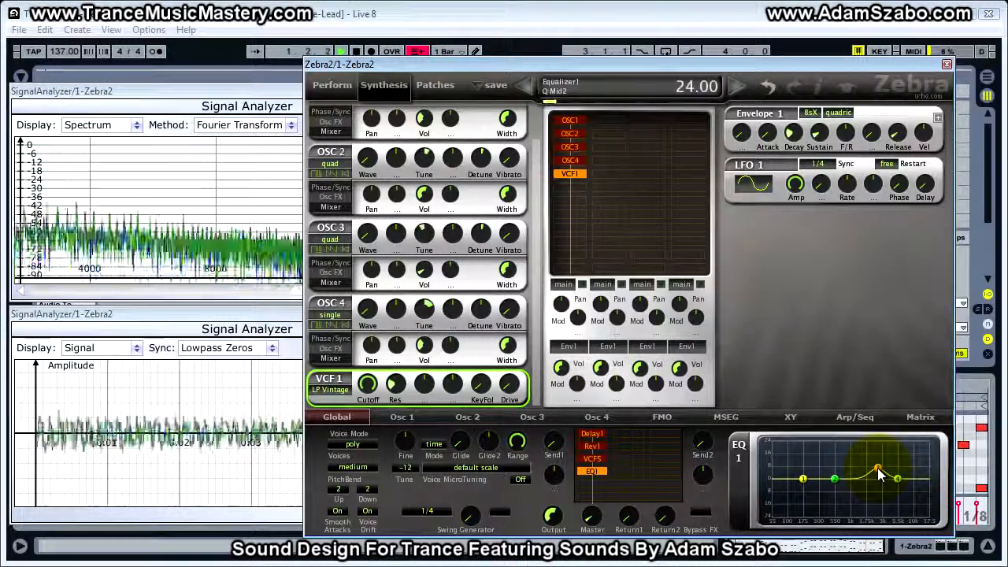
{"action": "scroll", "coordinate": [879, 478], "scroll_direction": "down", "scroll_amount": 1}
{"action": "scroll", "coordinate": [879, 478], "scroll_direction": "up", "scroll_amount": 1}
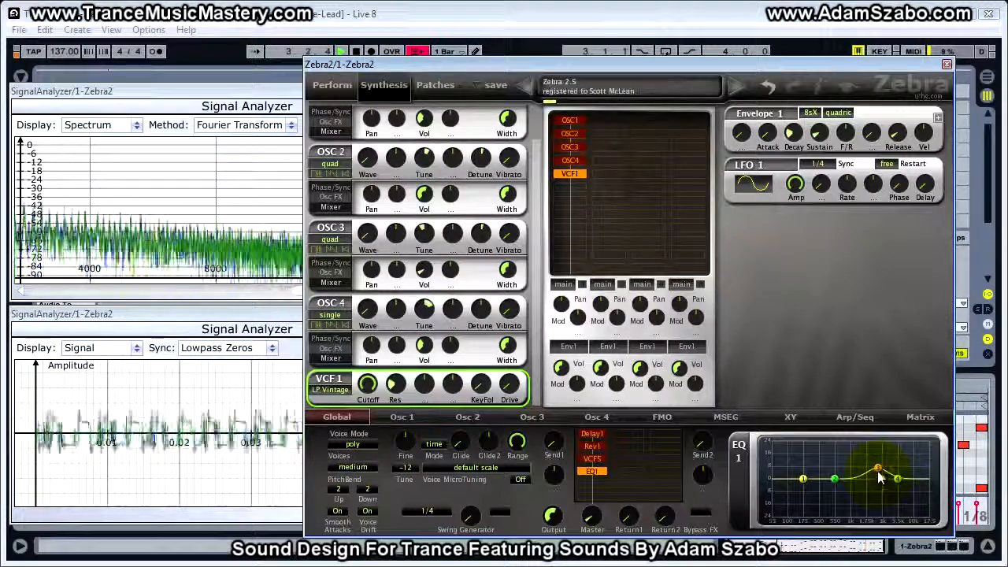
{"action": "left_click", "coordinate": [878, 469]}
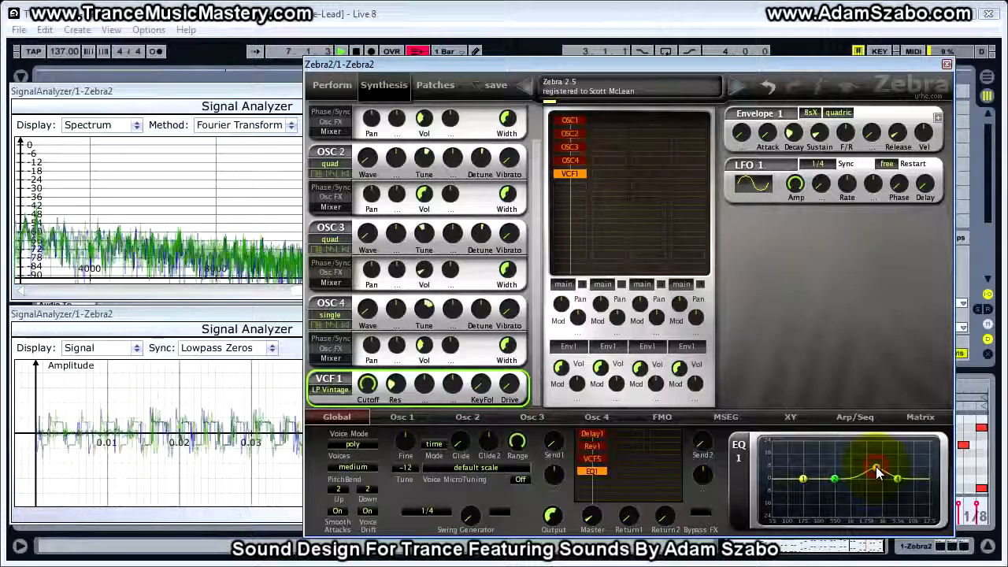
{"action": "left_click", "coordinate": [880, 471]}
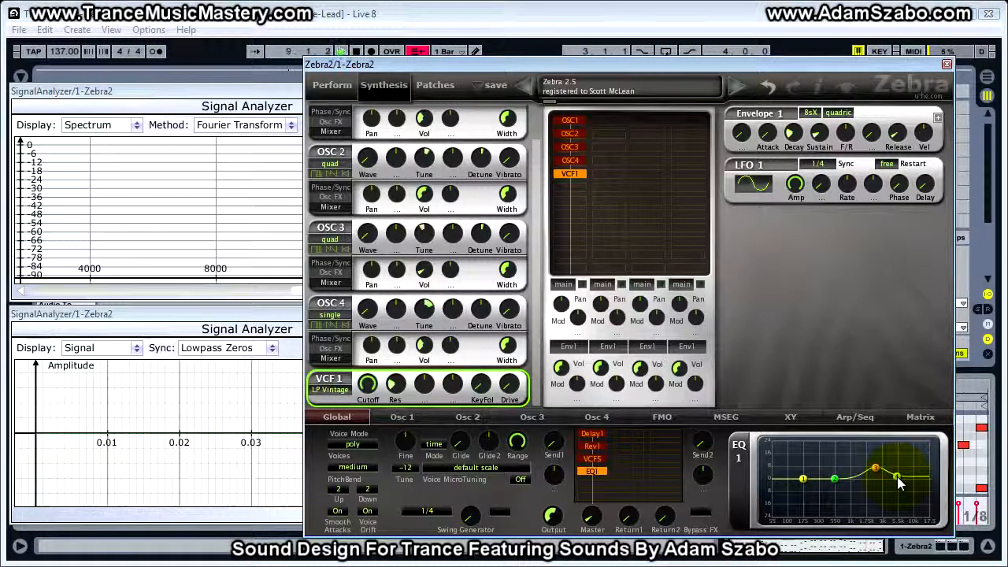
Step: Raise EQ1's high-shelf gain to about 4, shift the shelf lower in frequency, and adjust its Q by ear during playback
{"action": "left_click_drag", "start_coordinate": [897, 476], "coordinate": [889, 472]}
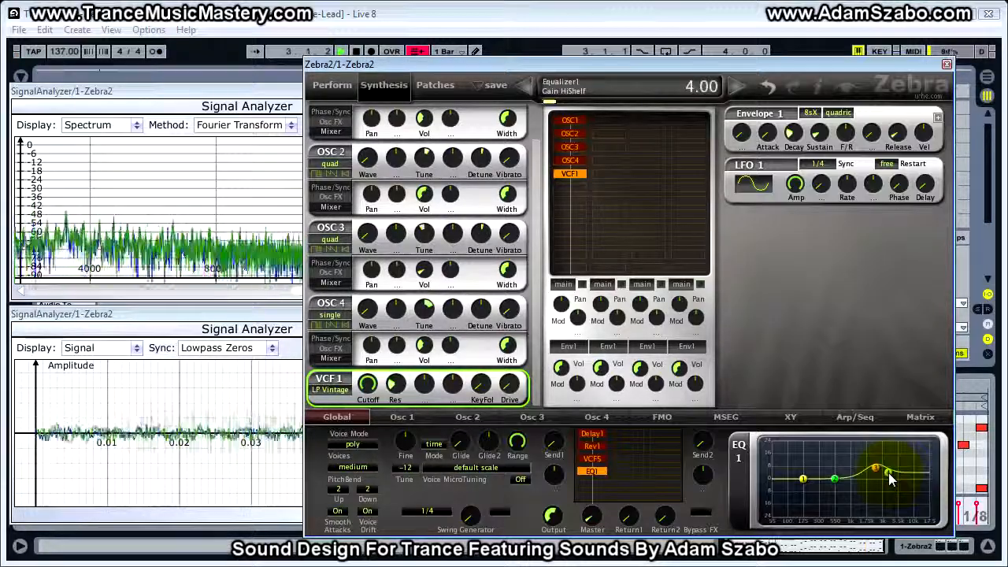
{"action": "left_click_drag", "start_coordinate": [889, 473], "coordinate": [889, 473]}
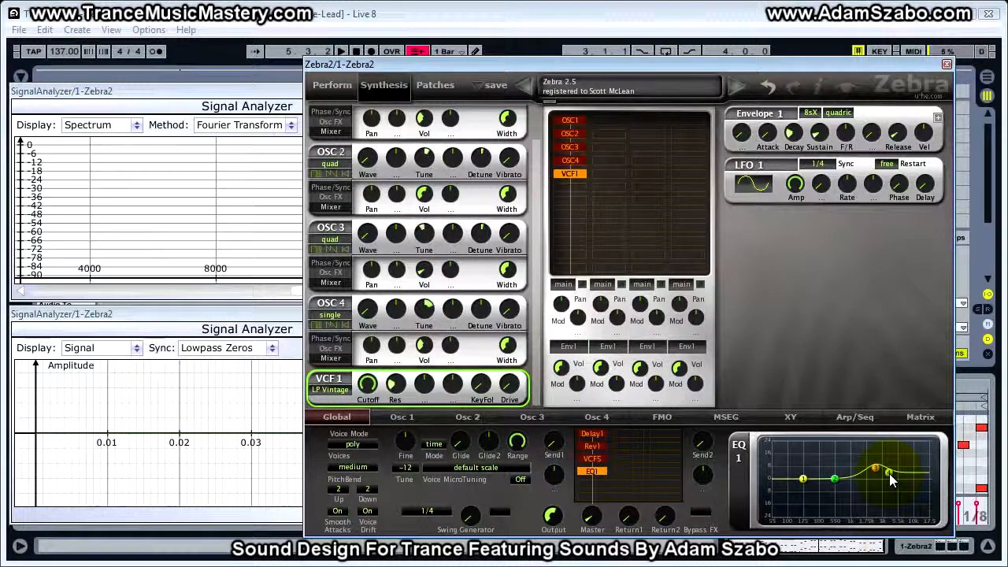
{"action": "key", "text": "space"}
{"action": "scroll", "coordinate": [889, 473], "scroll_direction": "up", "scroll_amount": 5}
{"action": "scroll", "coordinate": [889, 468], "scroll_direction": "up", "scroll_amount": 9}
{"action": "scroll", "coordinate": [890, 468], "scroll_direction": "up", "scroll_amount": 1}
{"action": "scroll", "coordinate": [891, 469], "scroll_direction": "down", "scroll_amount": 2}
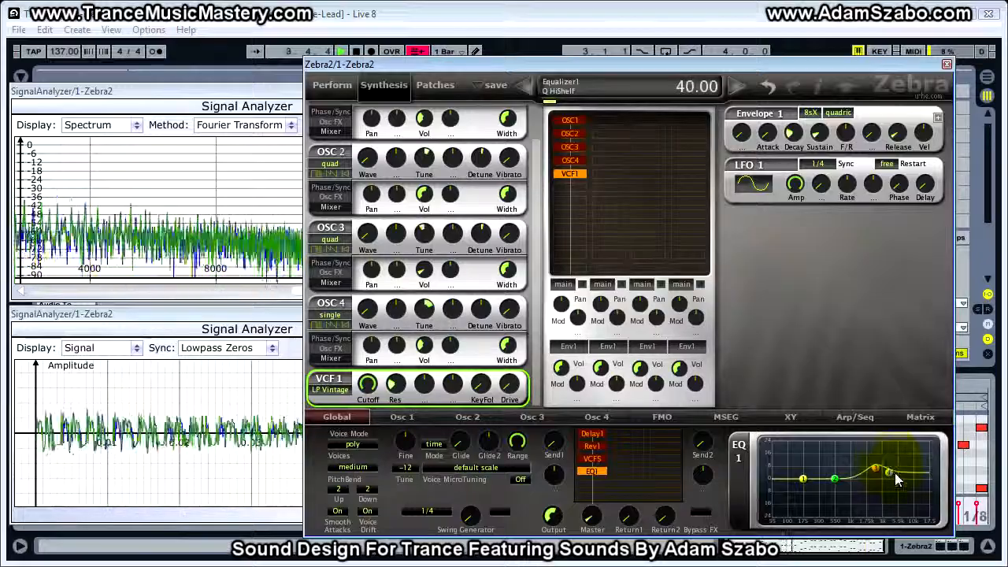
{"action": "scroll", "coordinate": [890, 471], "scroll_direction": "down", "scroll_amount": 15}
{"action": "scroll", "coordinate": [891, 470], "scroll_direction": "up", "scroll_amount": 15}
{"action": "scroll", "coordinate": [891, 471], "scroll_direction": "up", "scroll_amount": 9}
{"action": "scroll", "coordinate": [891, 471], "scroll_direction": "down", "scroll_amount": 7}
{"action": "scroll", "coordinate": [891, 471], "scroll_direction": "down", "scroll_amount": 9}
{"action": "scroll", "coordinate": [892, 477], "scroll_direction": "up", "scroll_amount": 2}
{"action": "scroll", "coordinate": [892, 475], "scroll_direction": "down", "scroll_amount": 1}
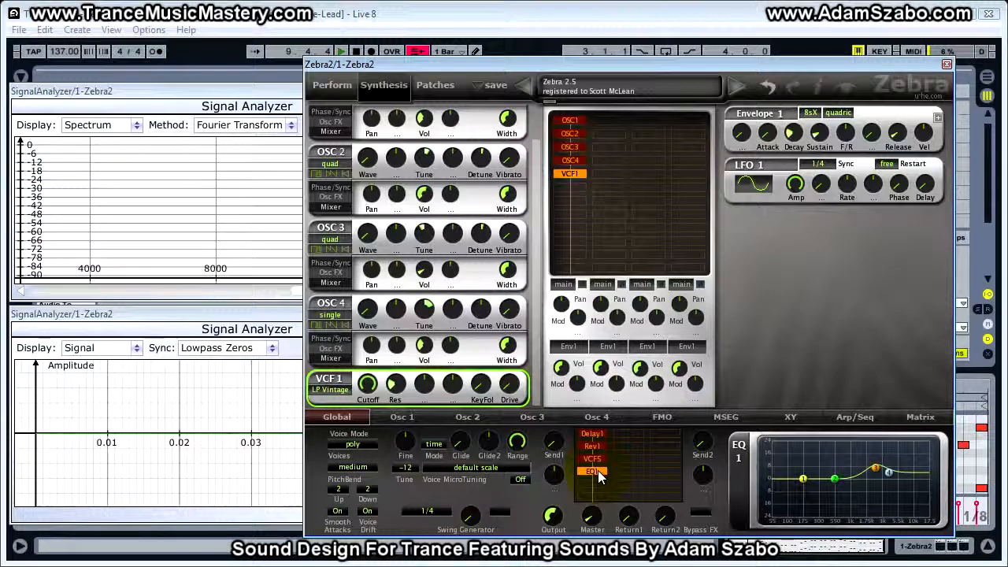
Step: Compare the lead with EQ1 bypassed and active during playback, leaving the EQ active
{"action": "key", "text": "space"}
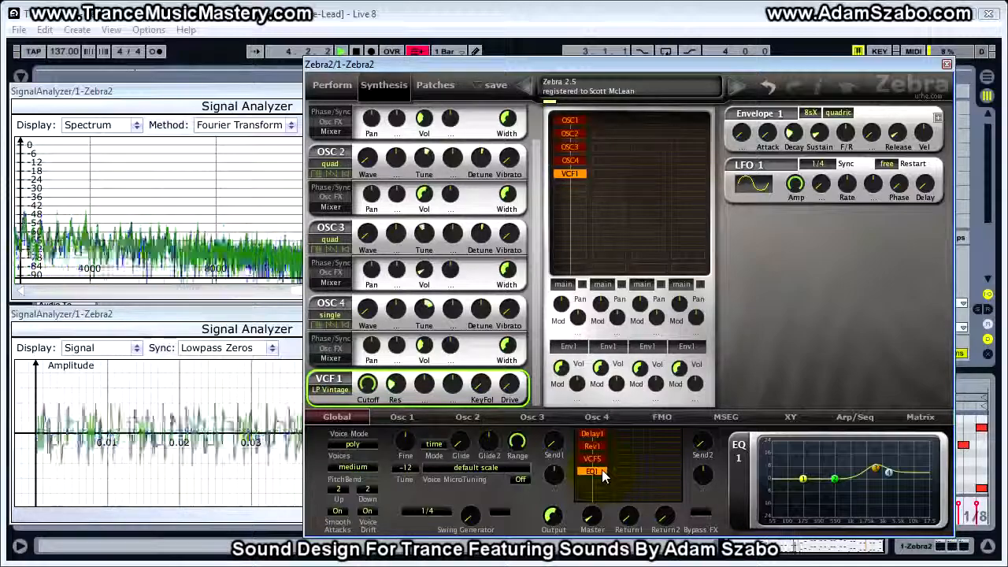
{"action": "left_click", "coordinate": [602, 473]}
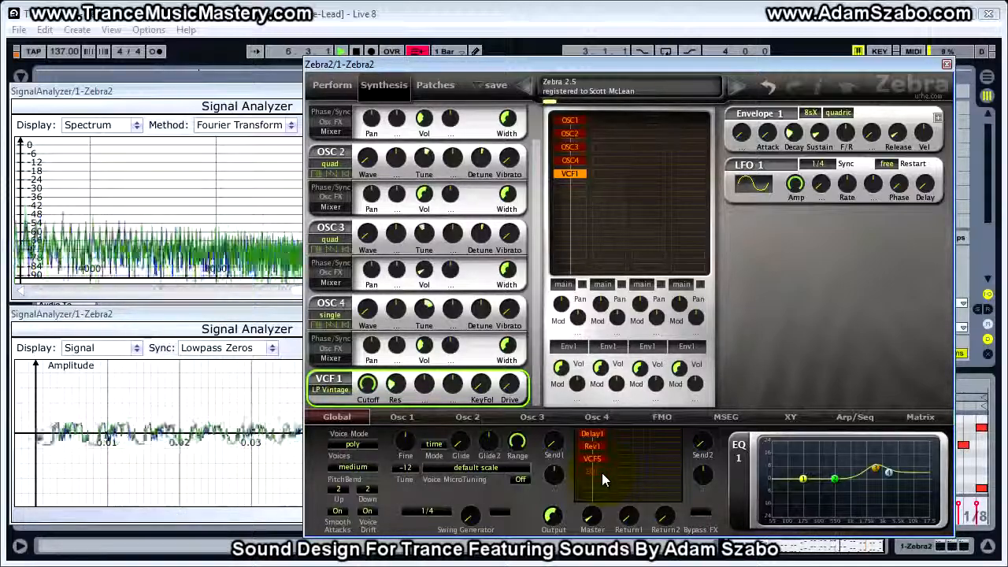
{"action": "left_click", "coordinate": [602, 472]}
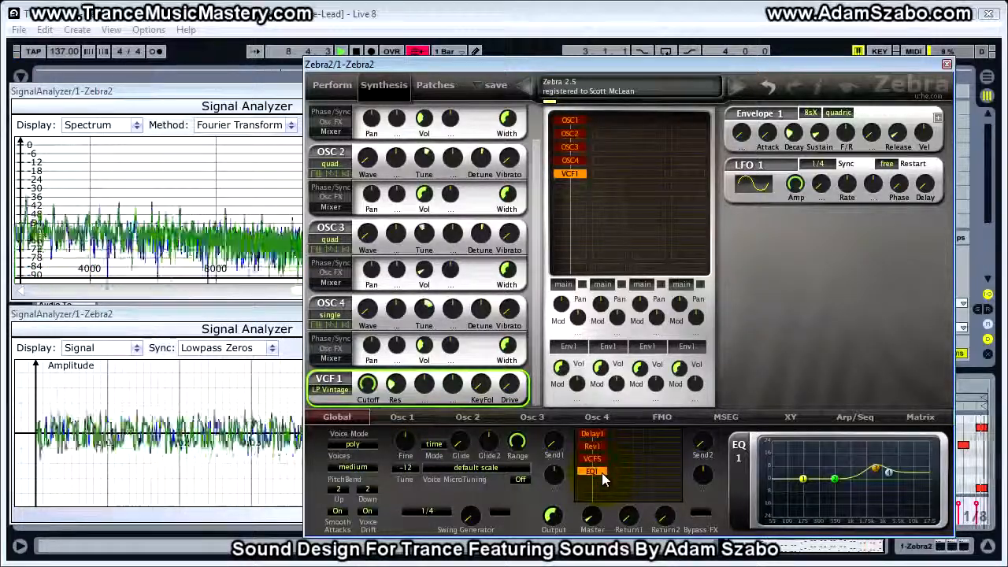
{"action": "left_click", "coordinate": [602, 473]}
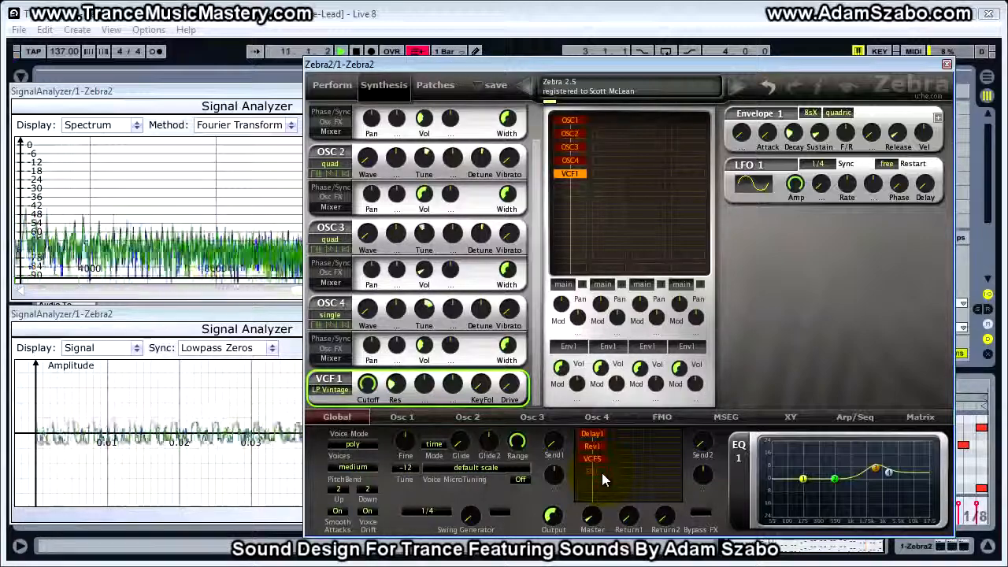
{"action": "left_click", "coordinate": [602, 473]}
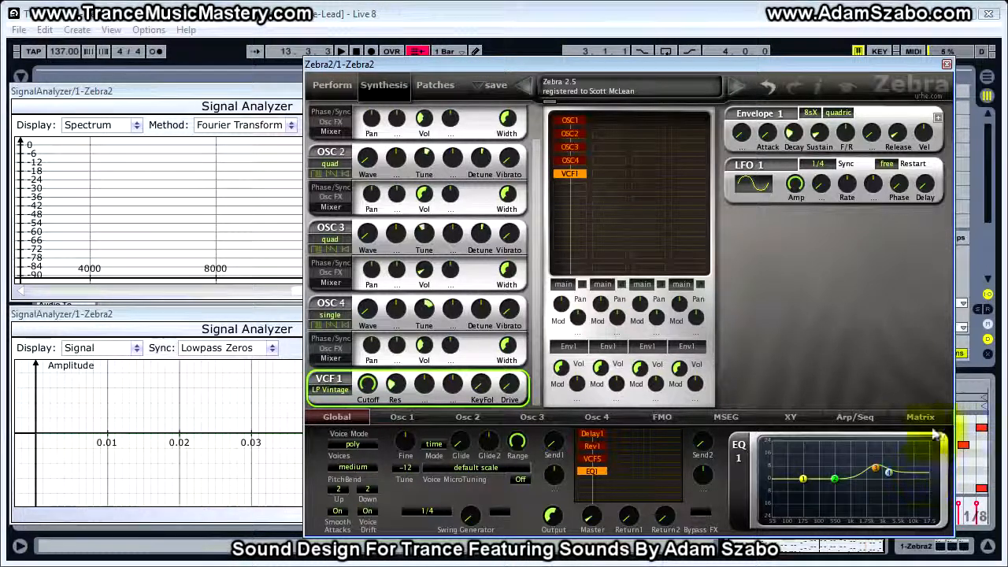
Step: Move the synth window to uncover more of the signal analyzers and audition the finished lead
{"action": "left_click_drag", "start_coordinate": [642, 67], "coordinate": [680, 56]}
{"action": "key", "text": "space"}
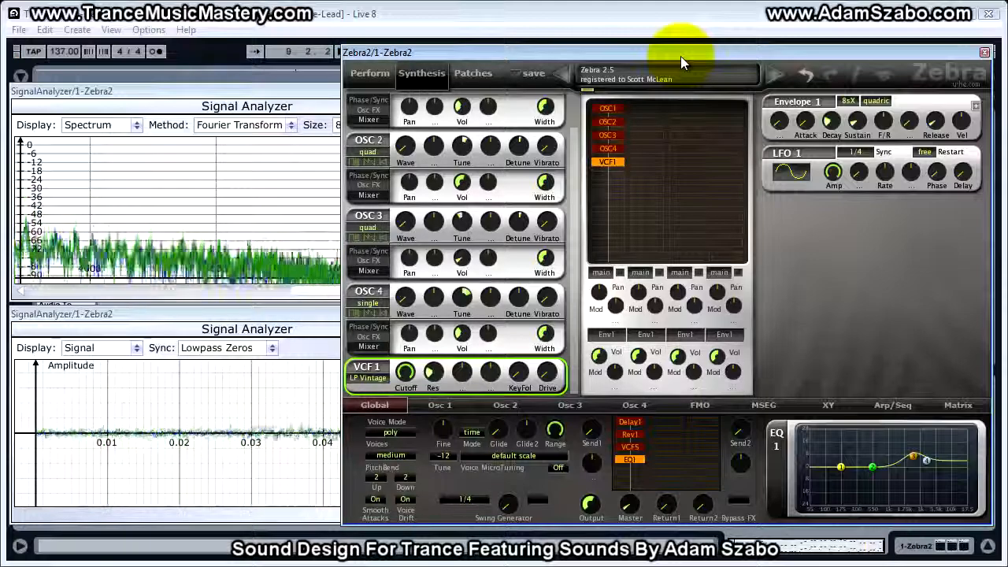
{"action": "key", "text": "space"}
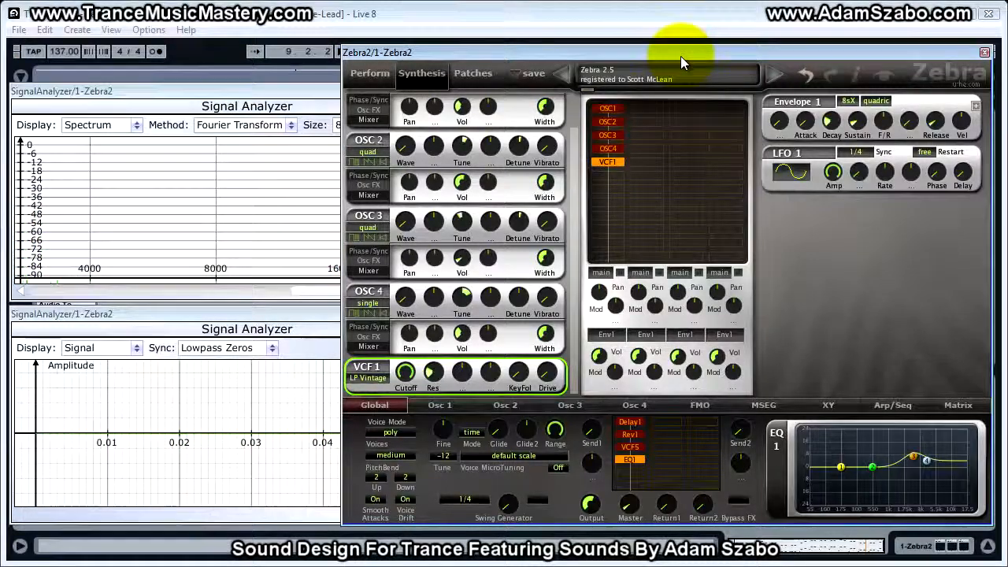